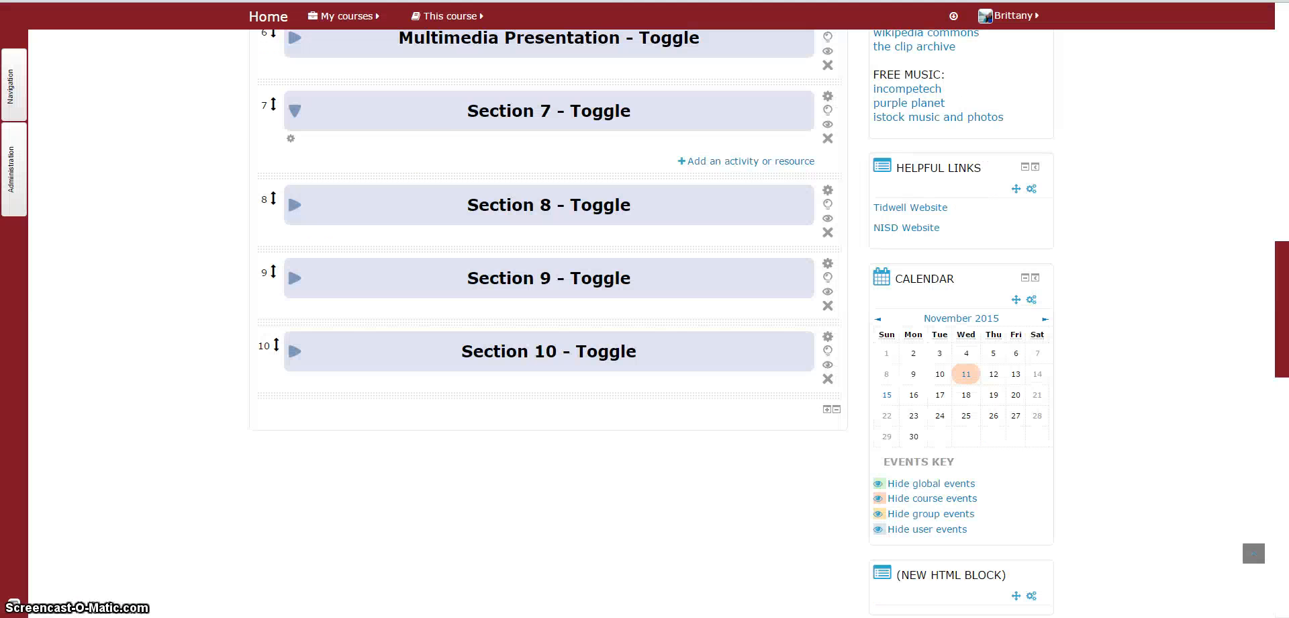
- Add a Lesson activity to Section 7 of the course
left_click(339, 16)
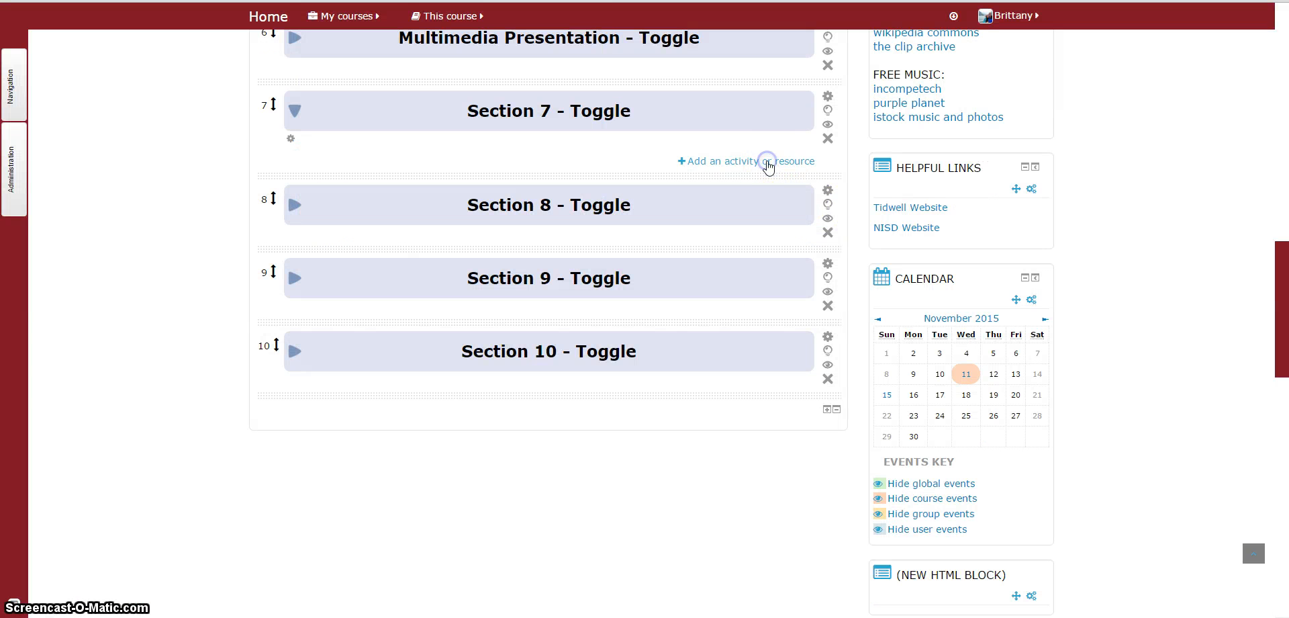
left_click(768, 162)
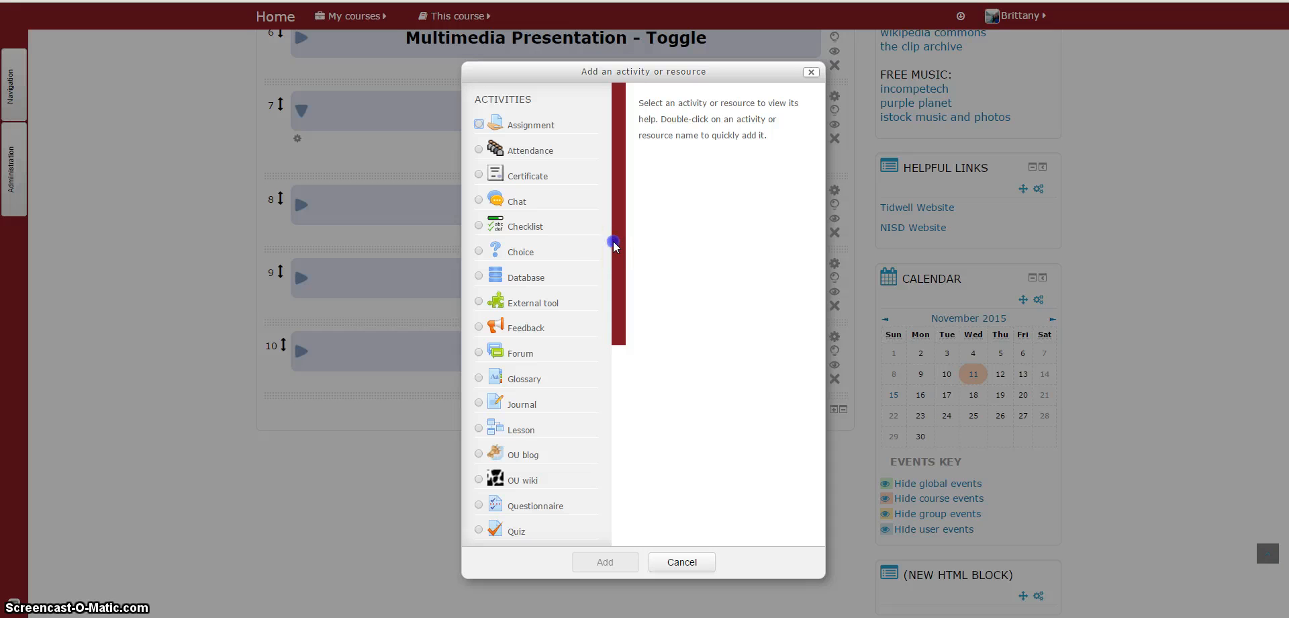
left_click(502, 426)
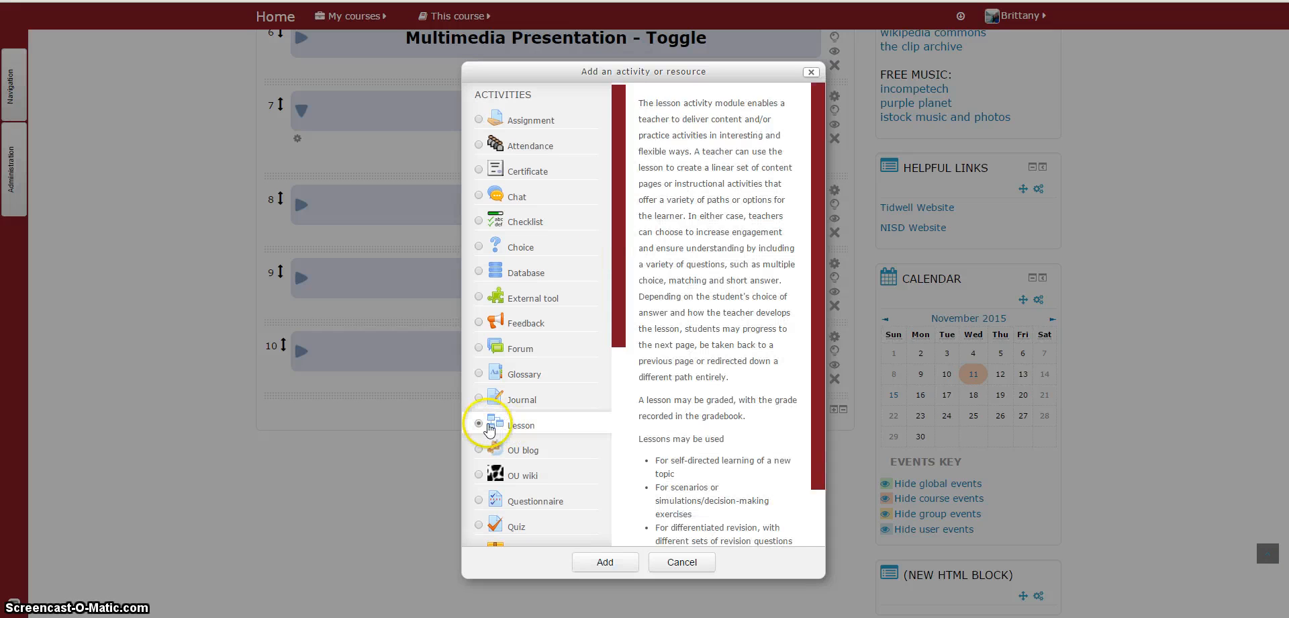
left_click(608, 562)
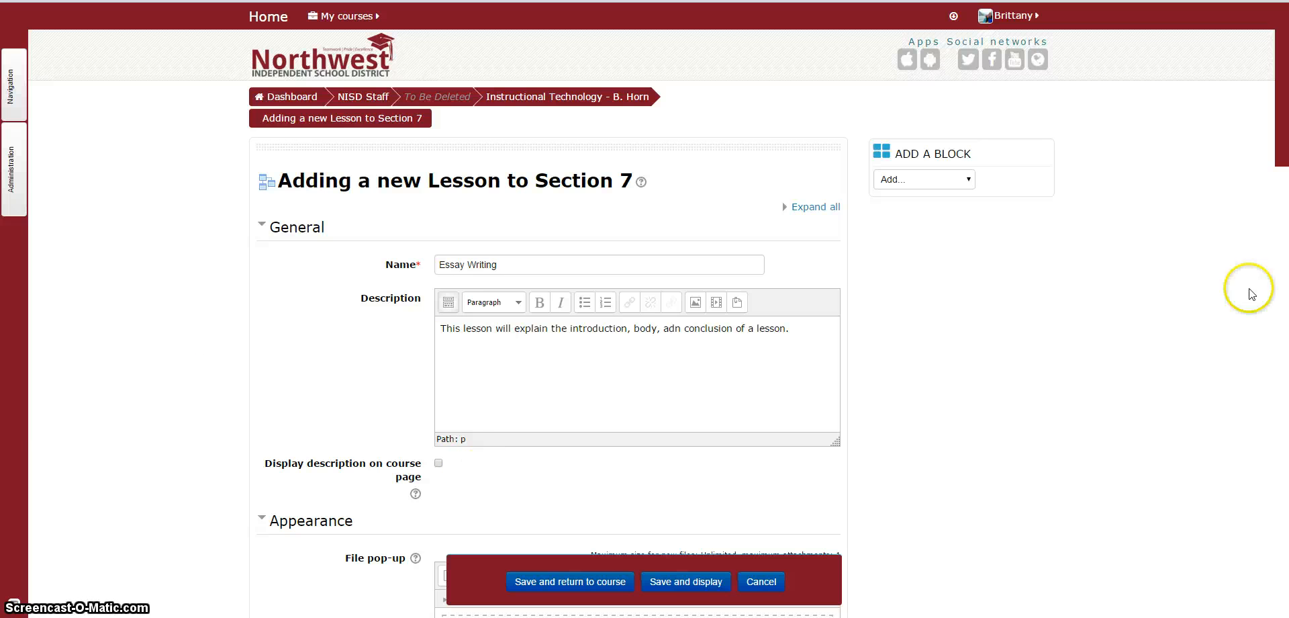
- Review the new lesson's appearance, availability, flow control and grade settings, including the maximum points and grade to pass
left_click_drag(1282, 132, 1284, 183)
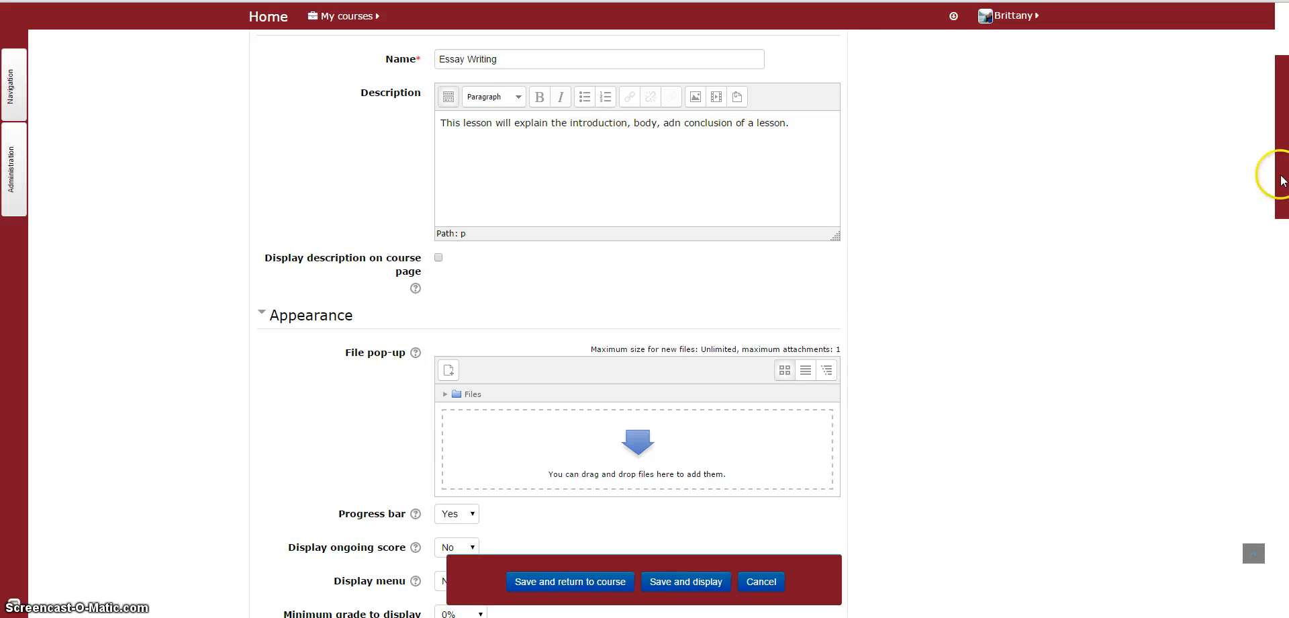
left_click_drag(1282, 180, 1284, 258)
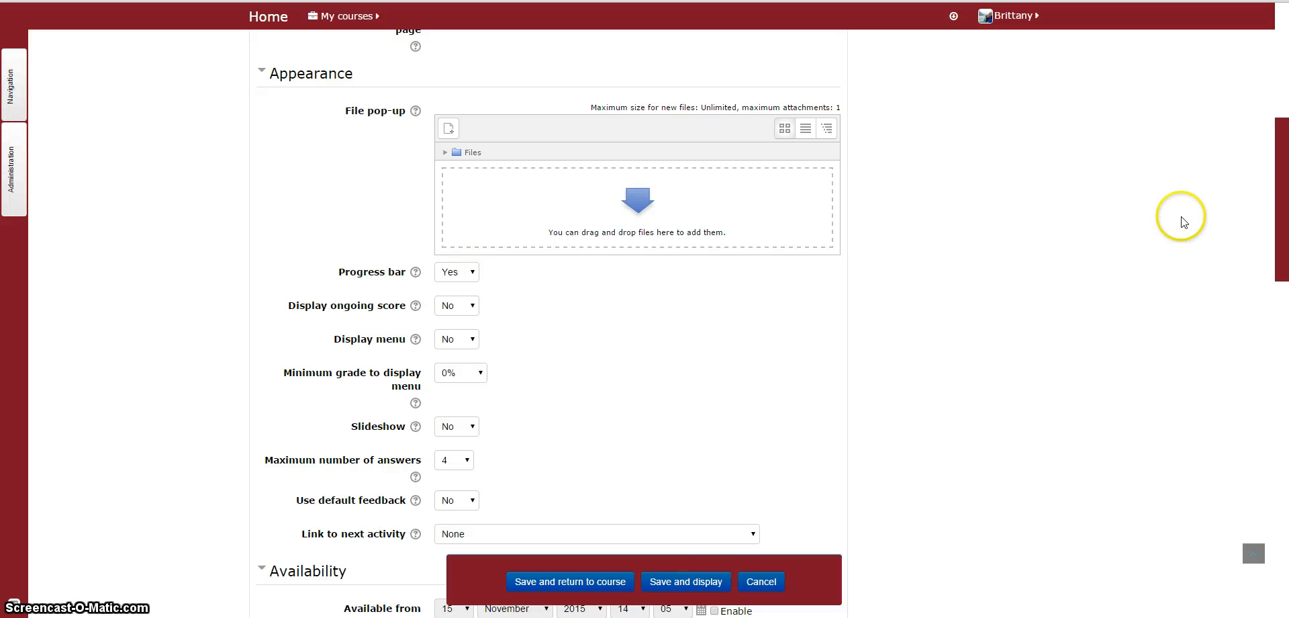
scroll(1284, 198, "down", 2)
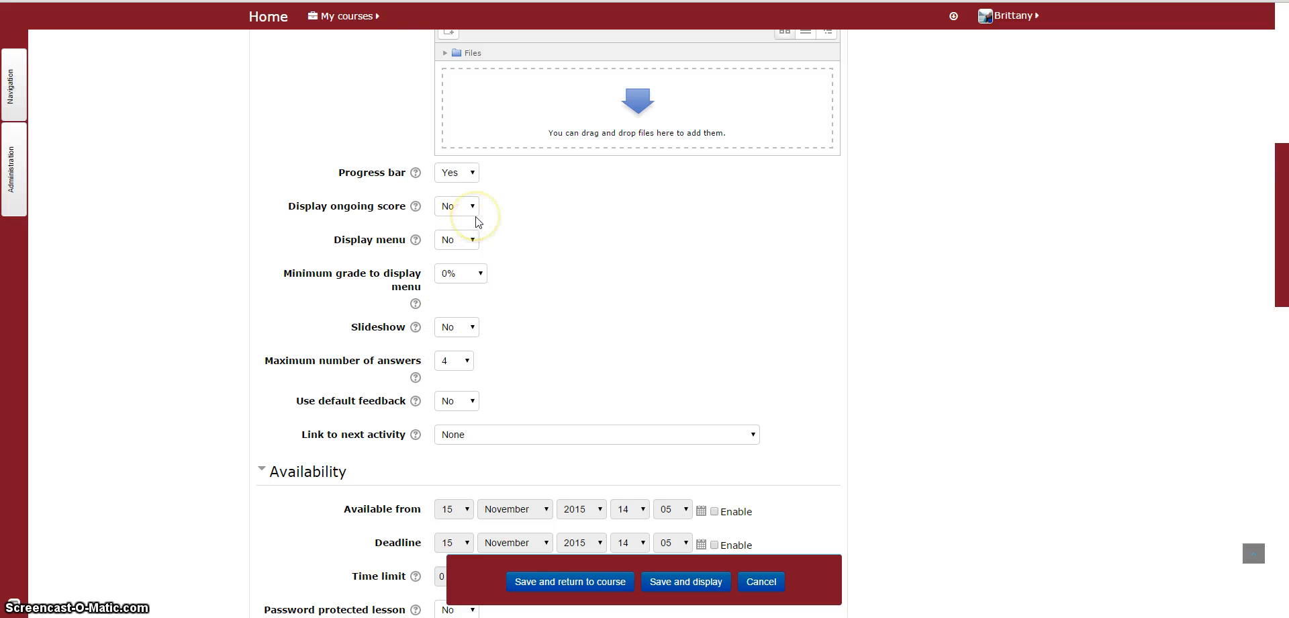
left_click_drag(1284, 219, 1284, 316)
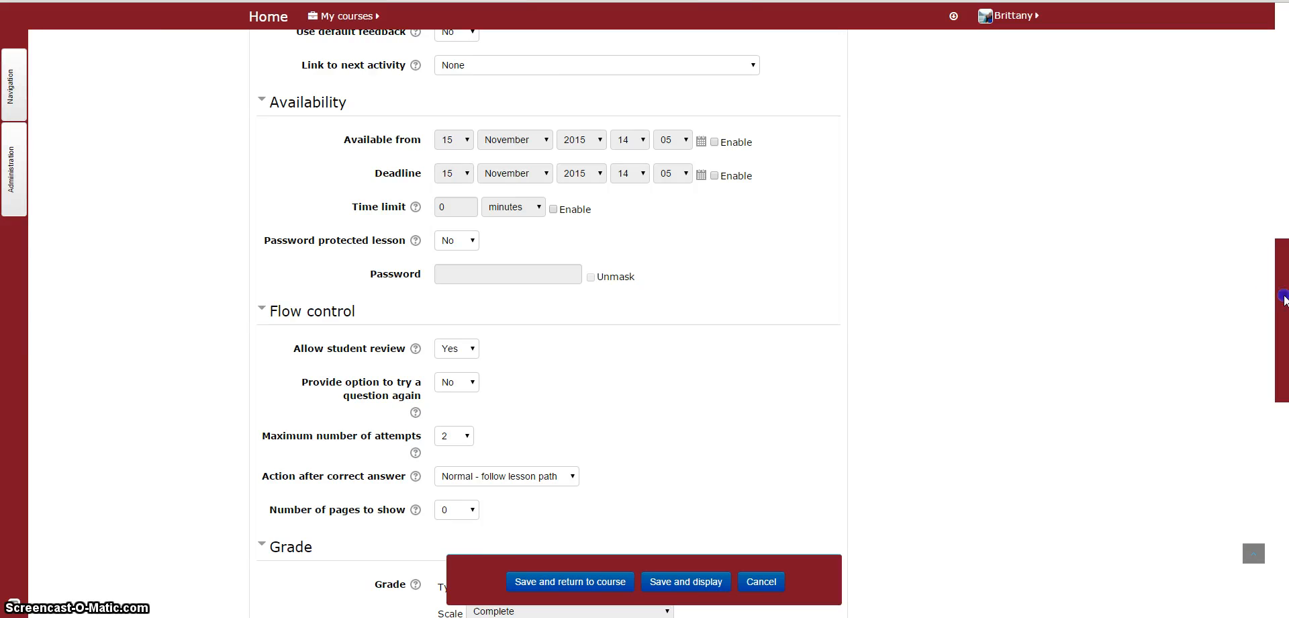
left_click_drag(1284, 281, 1284, 337)
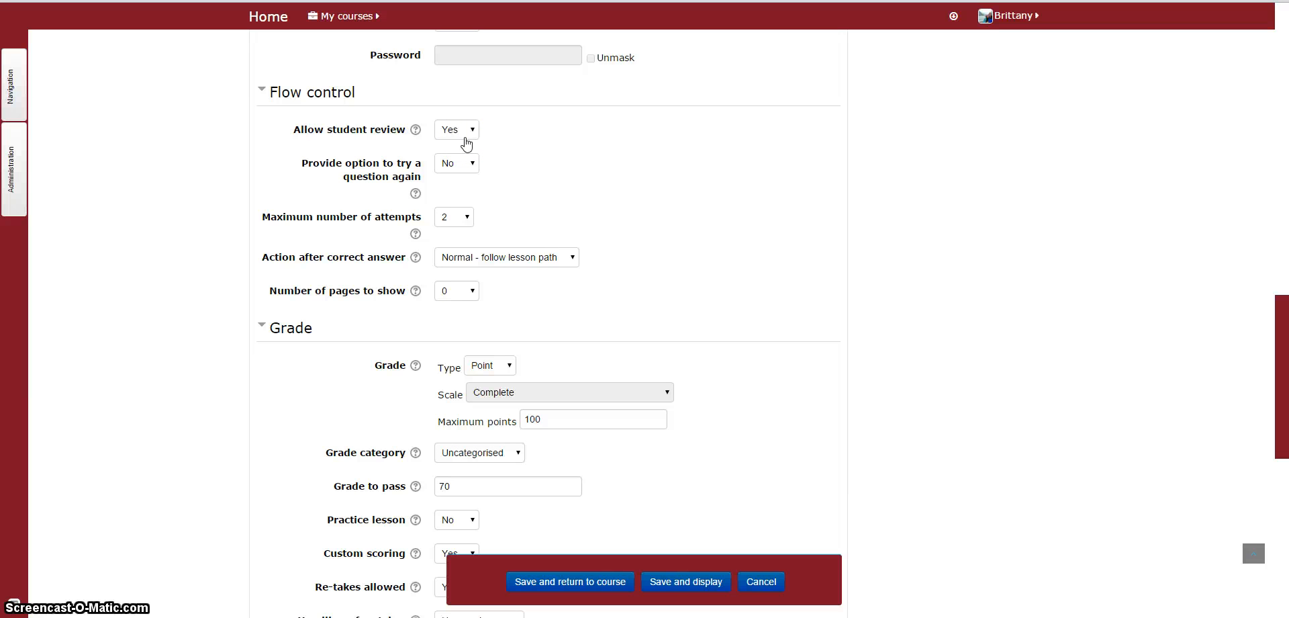
left_click_drag(1282, 351, 1285, 420)
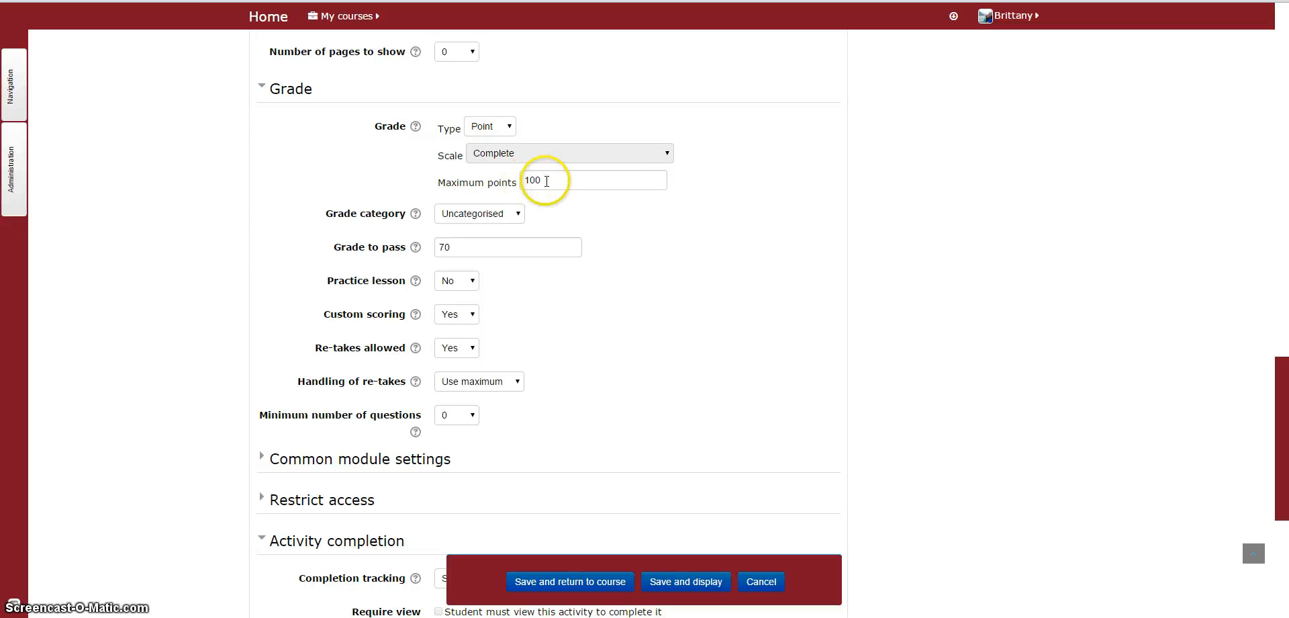
left_click(532, 182)
double_click(533, 181)
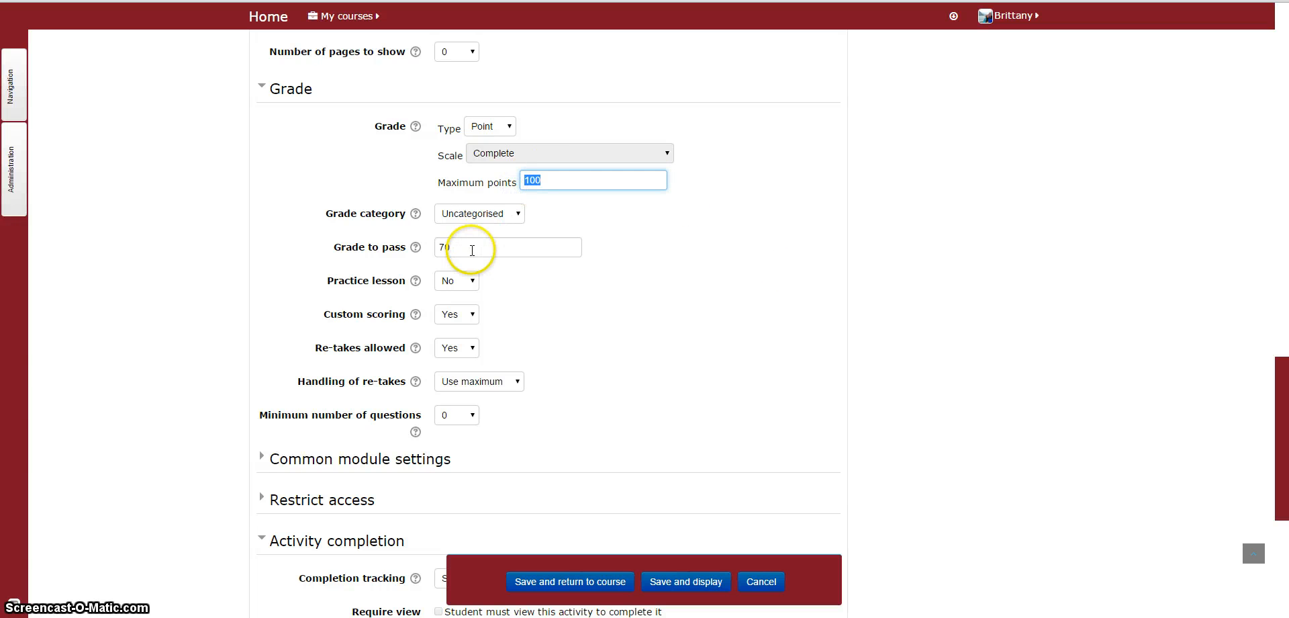
left_click(472, 249)
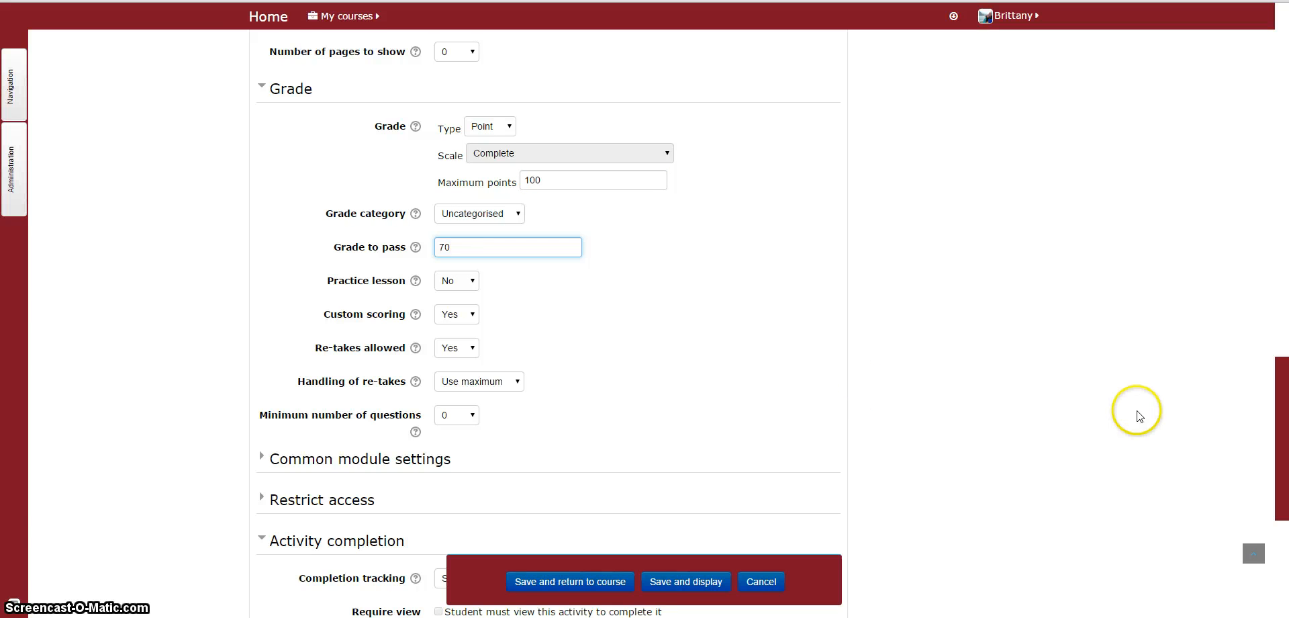
- Set completion tracking to "Show activity as complete when conditions are met", requiring students to view the activity and reach the end of lesson page
left_click_drag(1285, 430, 1281, 463)
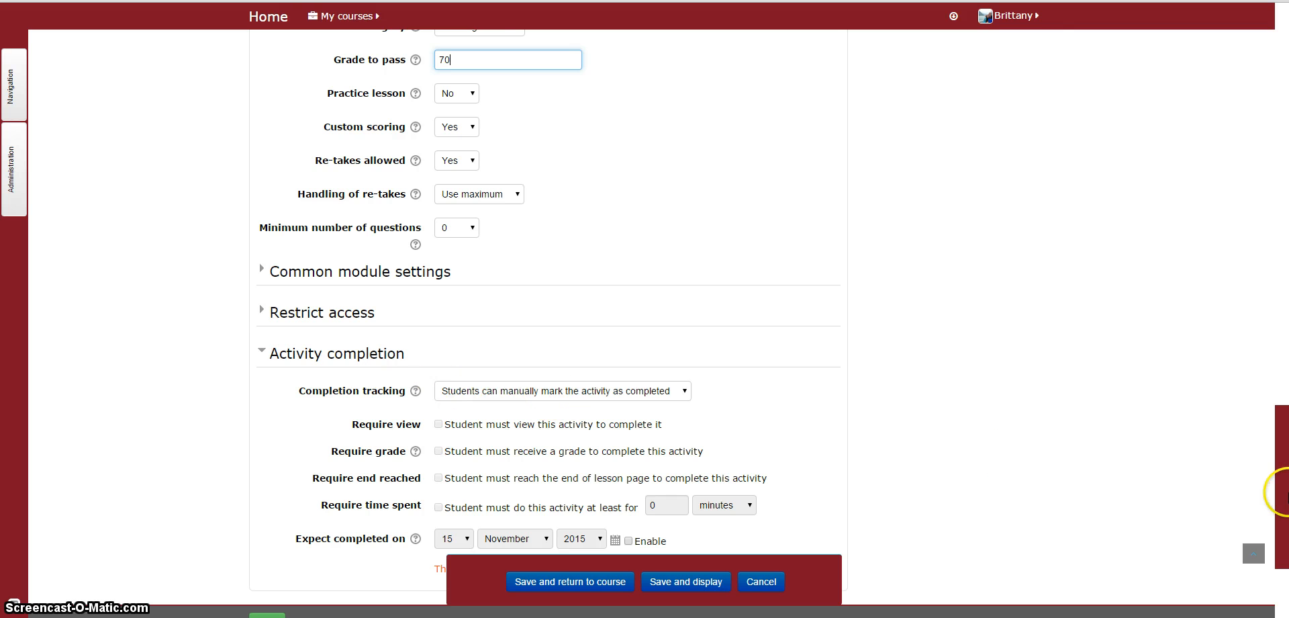
scroll(1286, 490, "down", 3)
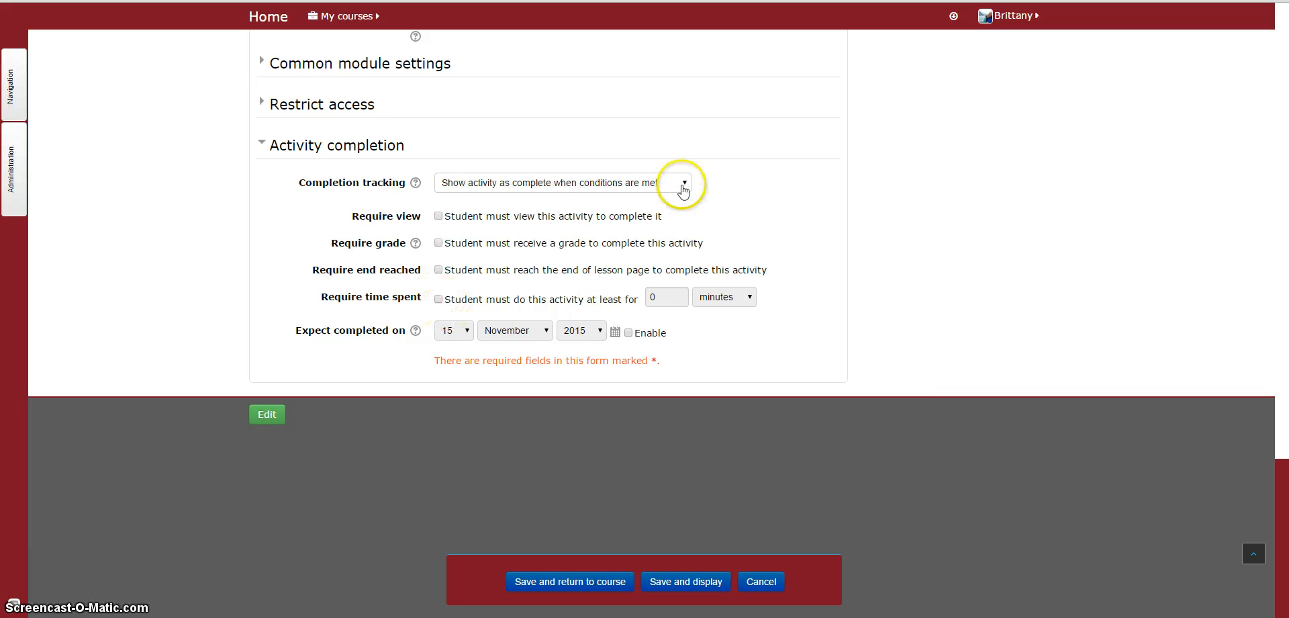
left_click(673, 183)
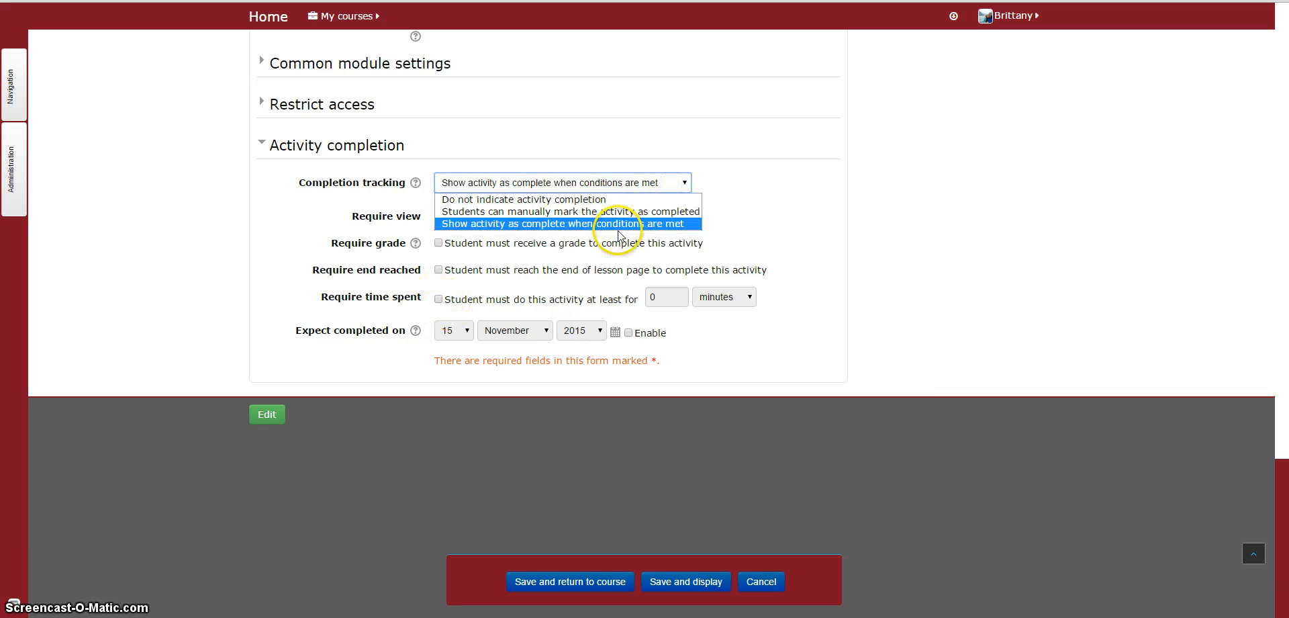
left_click(593, 225)
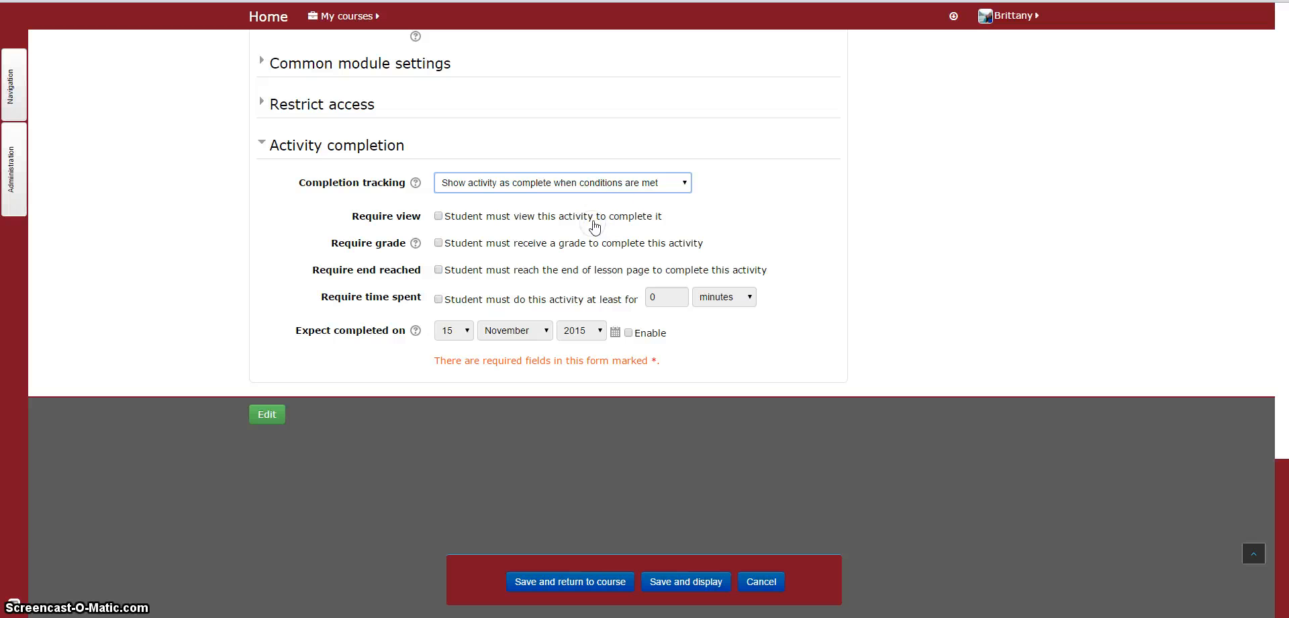
left_click(438, 217)
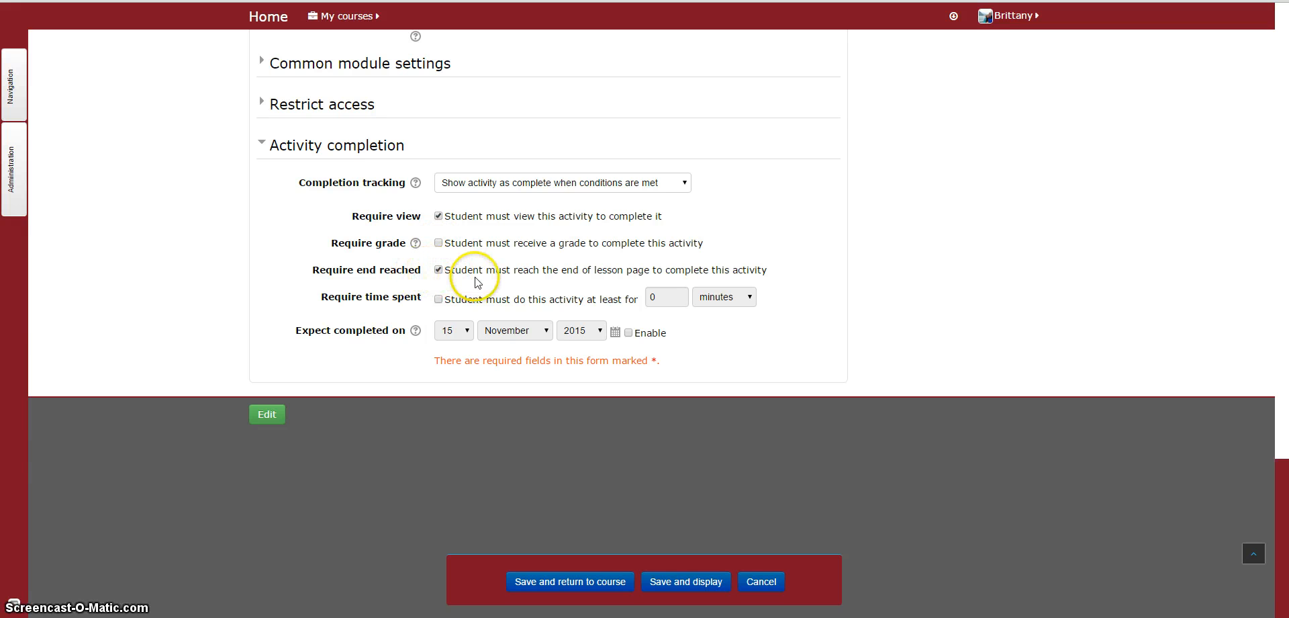
- Require students to spend at least 15 minutes on the activity, then save and display the lesson
left_click(440, 298)
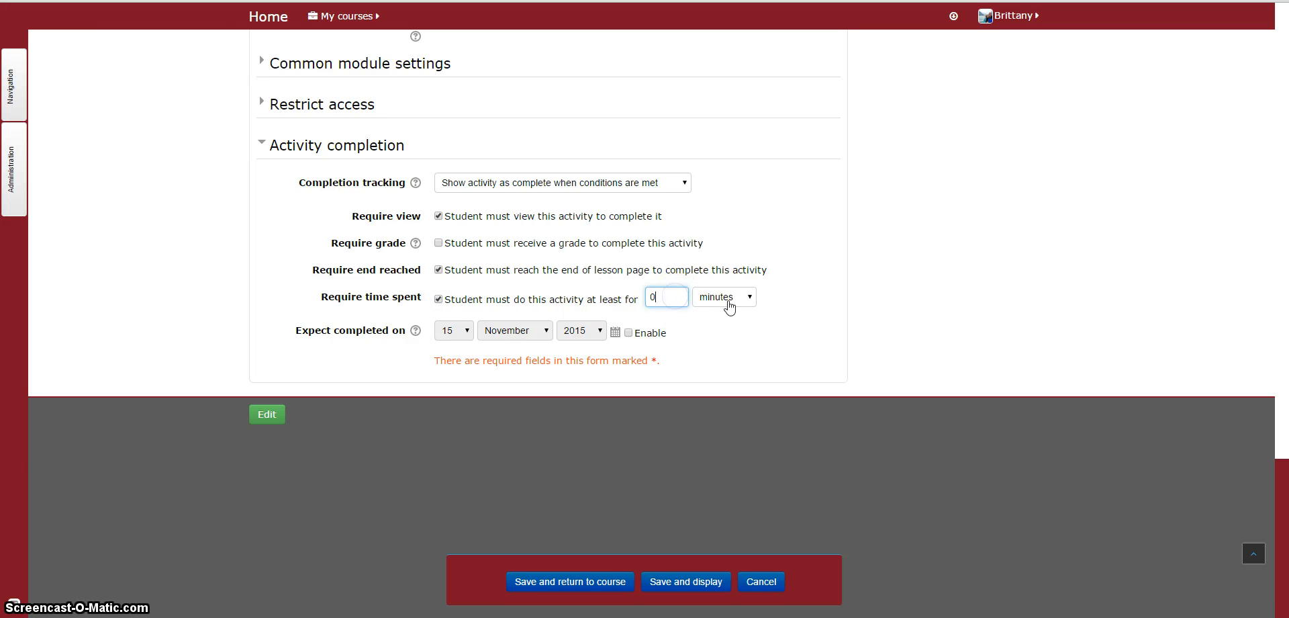
left_click(729, 302)
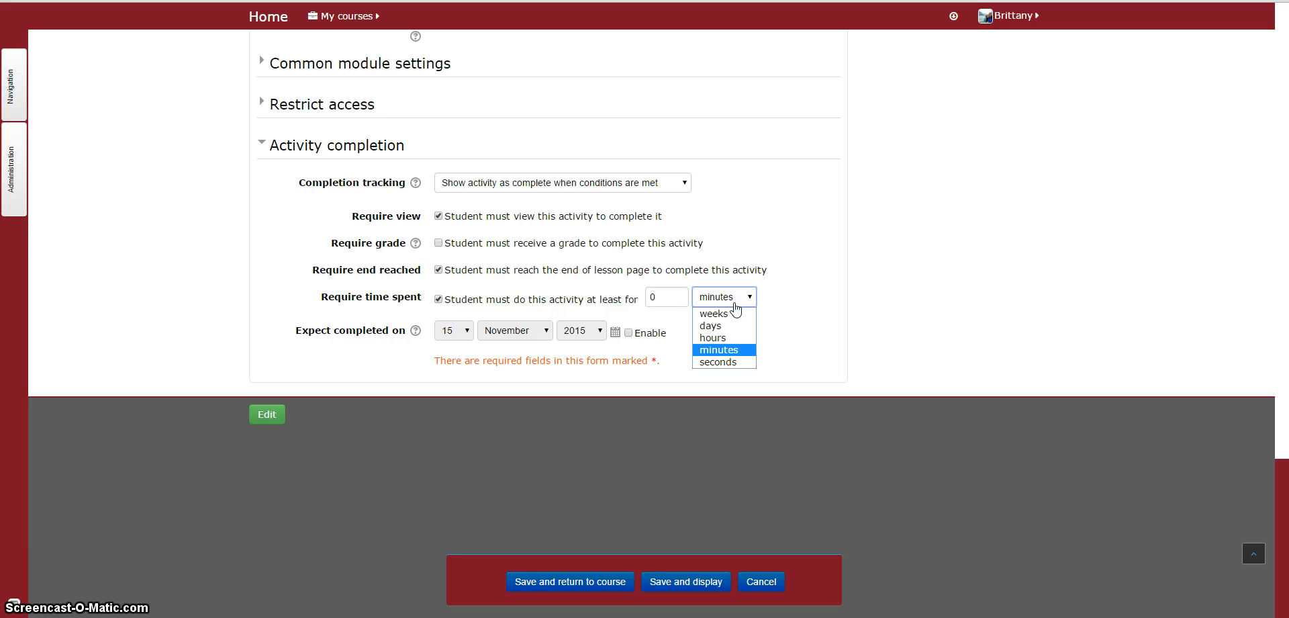
left_click(674, 306)
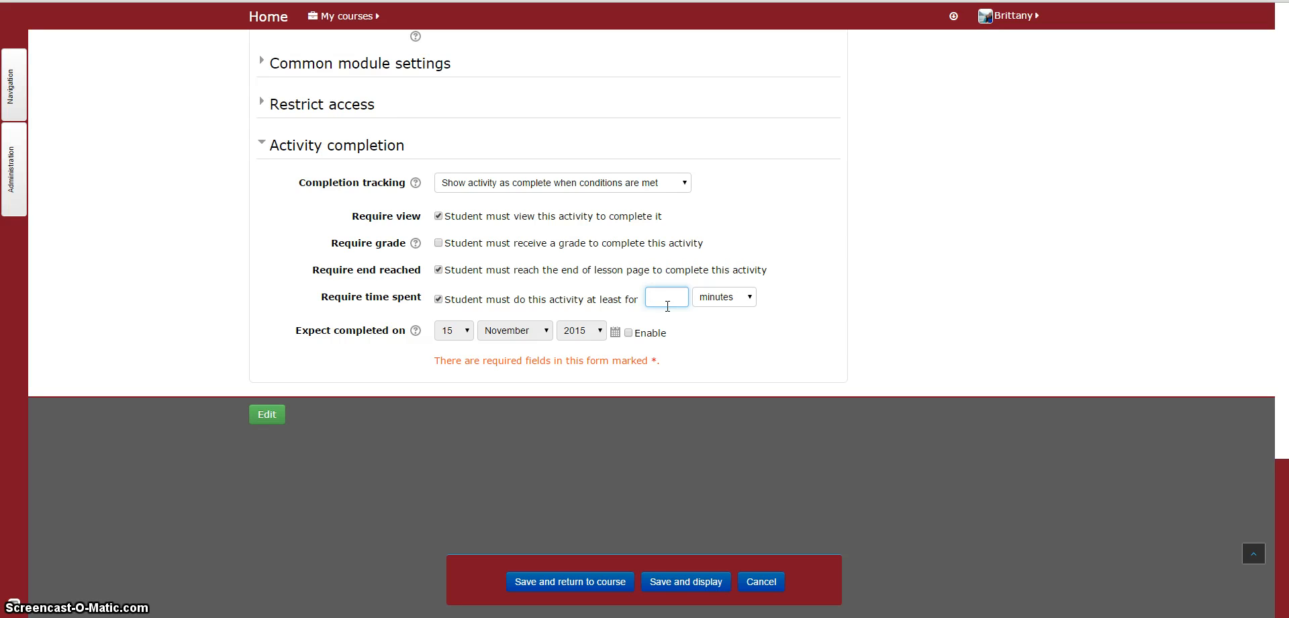
left_click(692, 583)
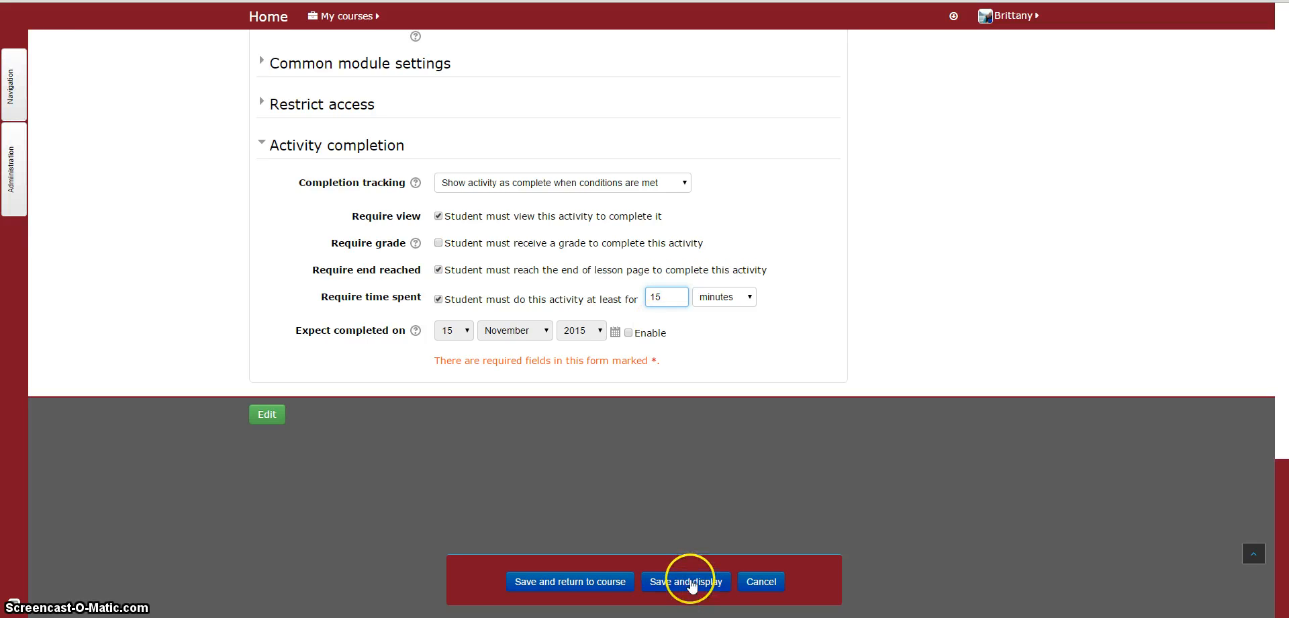
left_click(692, 582)
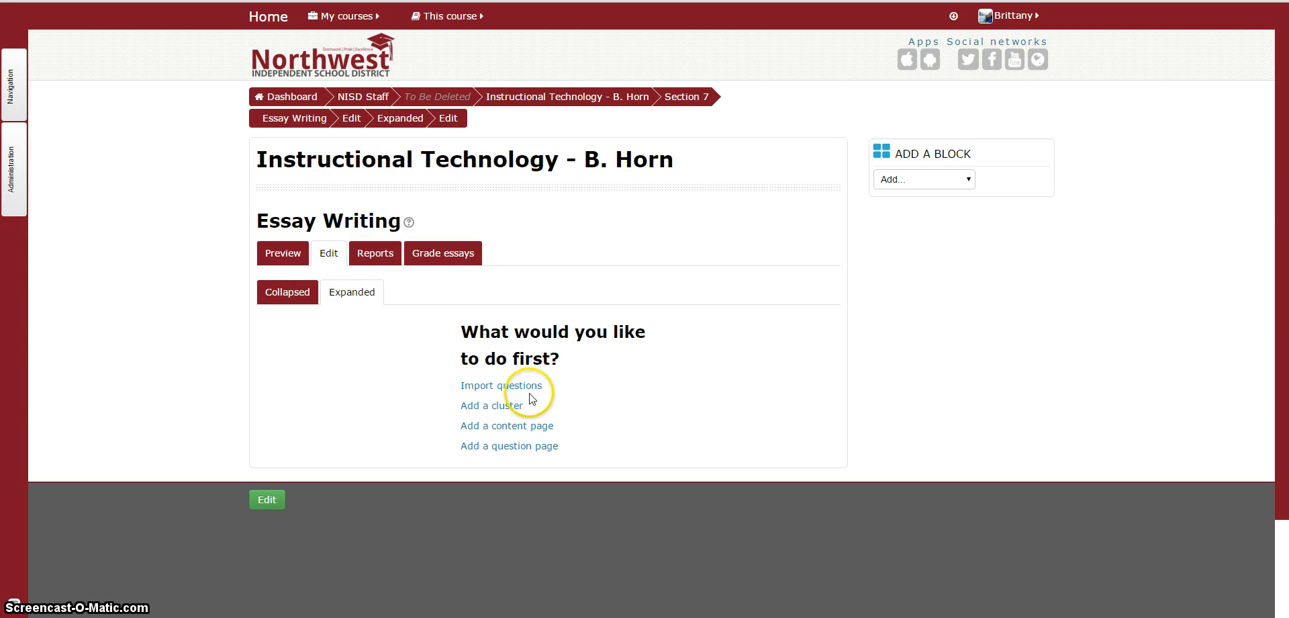
- Start a content page in the Essay Writing lesson and check its page title and the image in its page contents
left_click(537, 433)
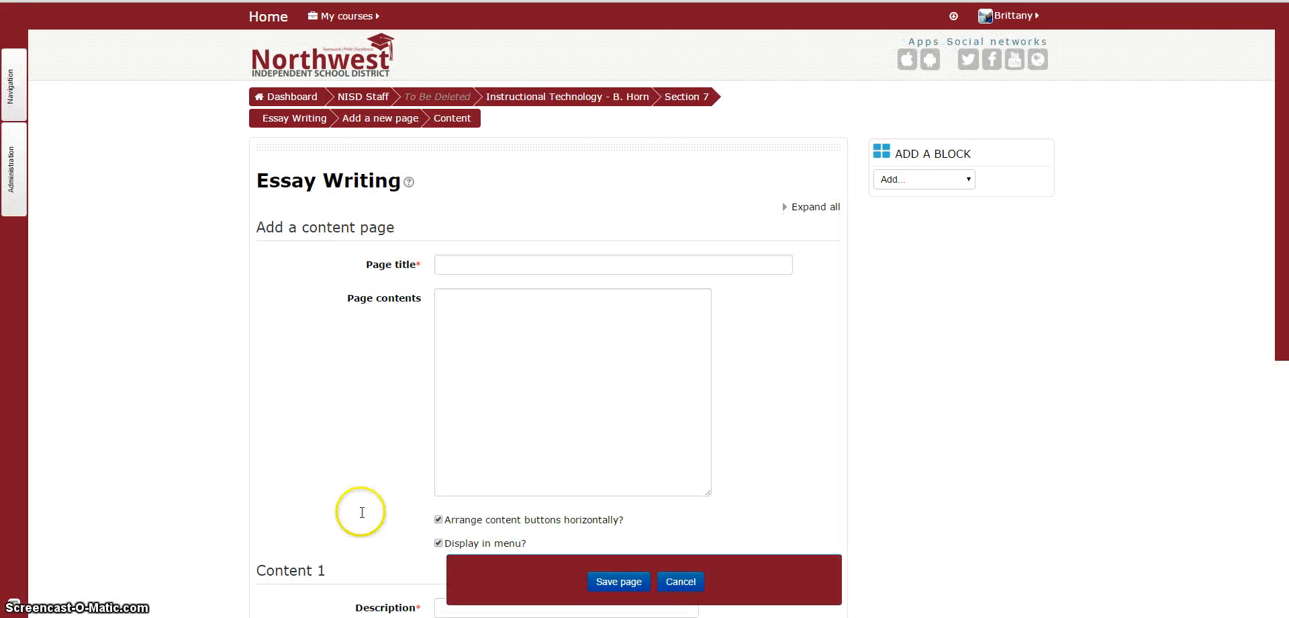
left_click(513, 264)
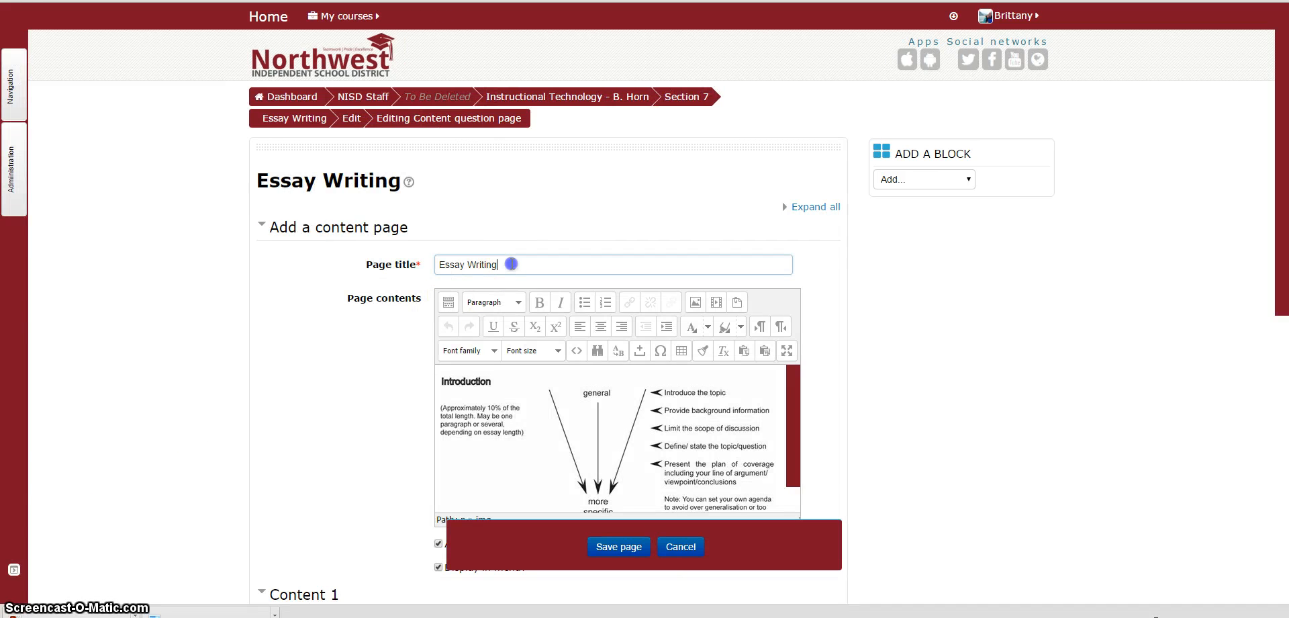
left_click_drag(1278, 229, 1285, 295)
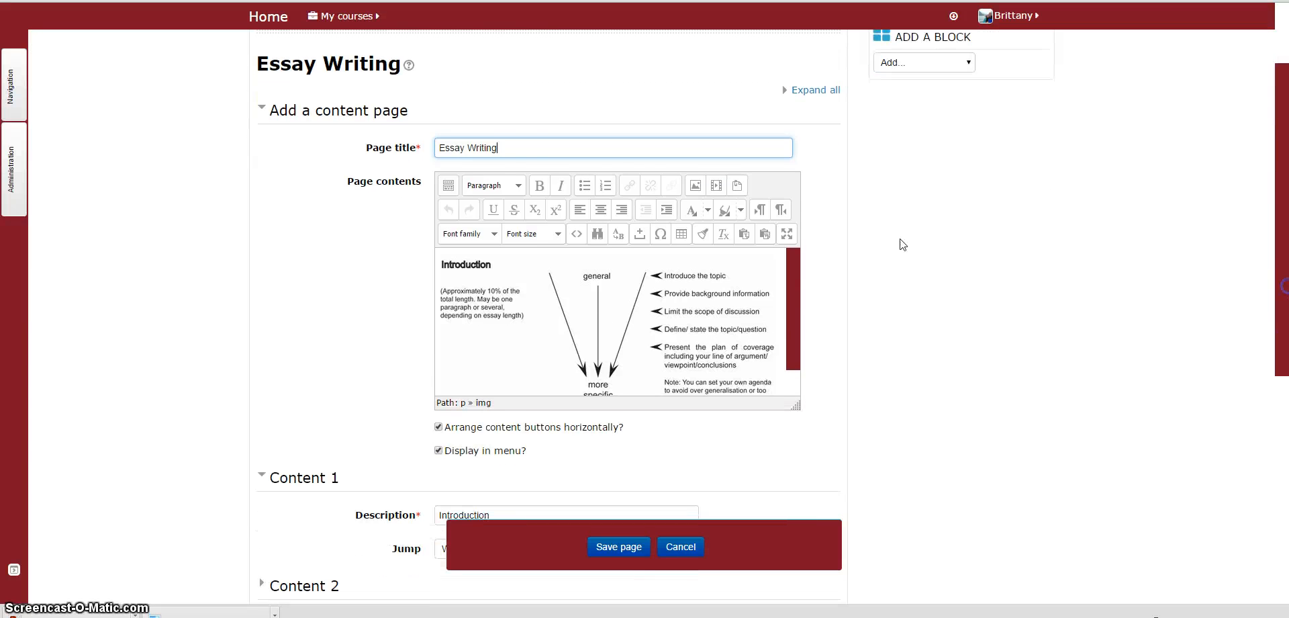
left_click_drag(512, 148, 395, 158)
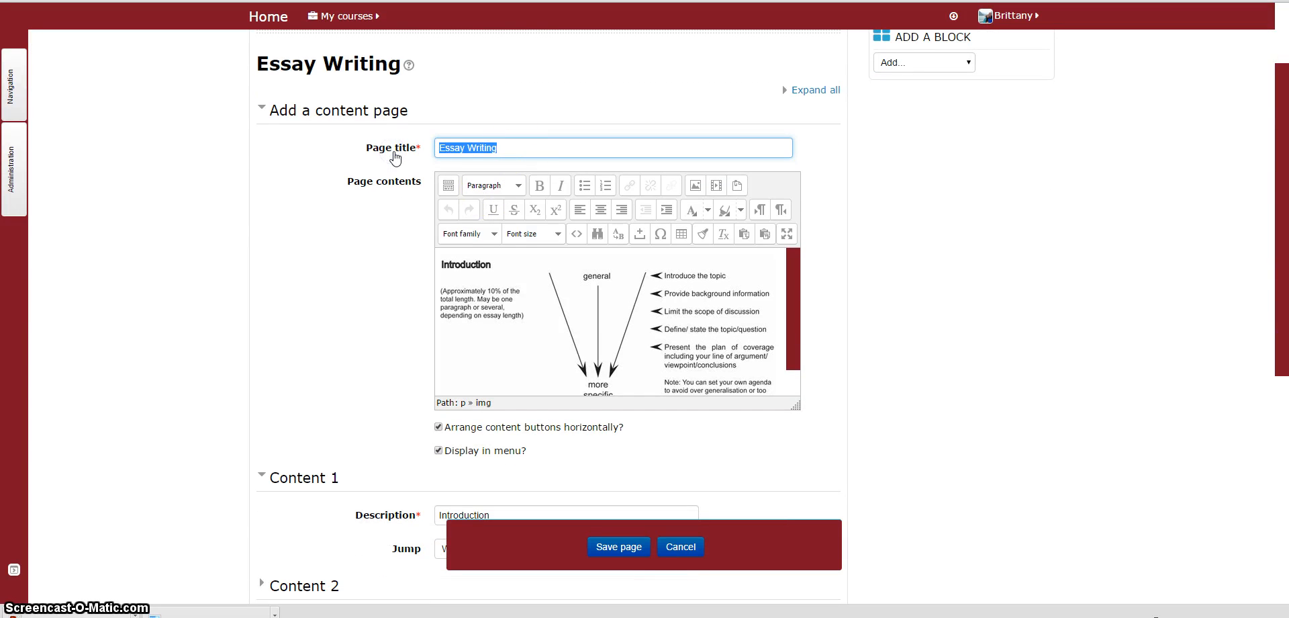
left_click(748, 299)
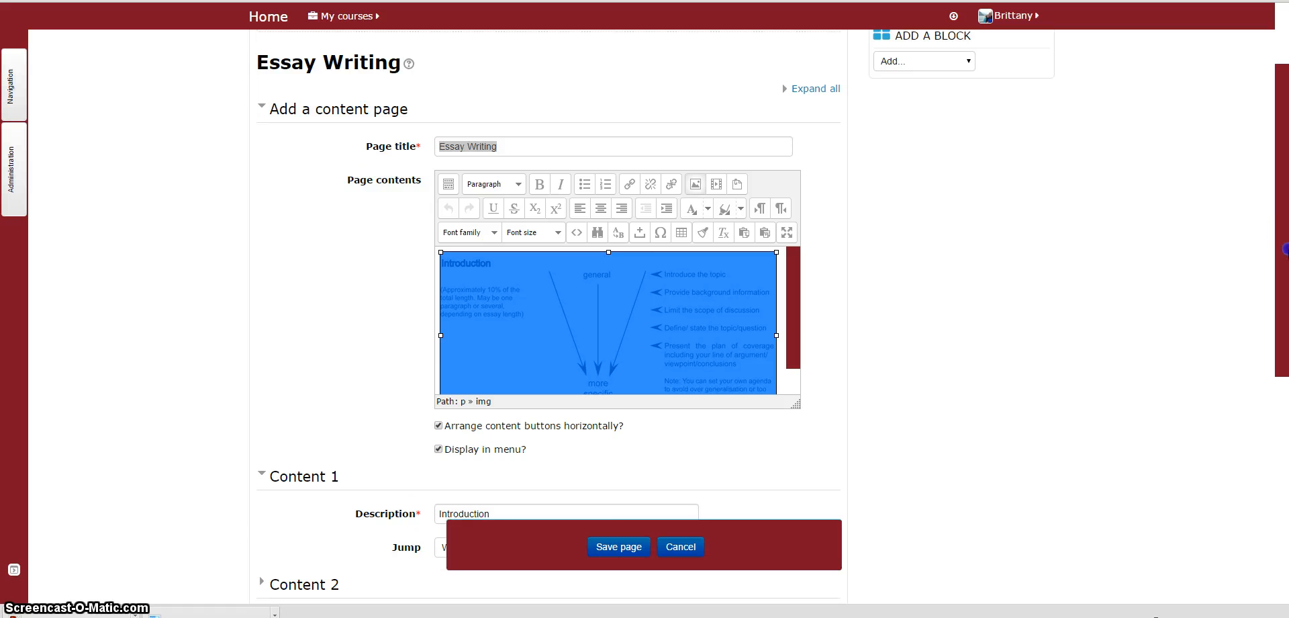
- Examine the descriptions and available jump destinations of Content 1, Content 2 and Content 3 on the content page
left_click_drag(1284, 218, 1284, 336)
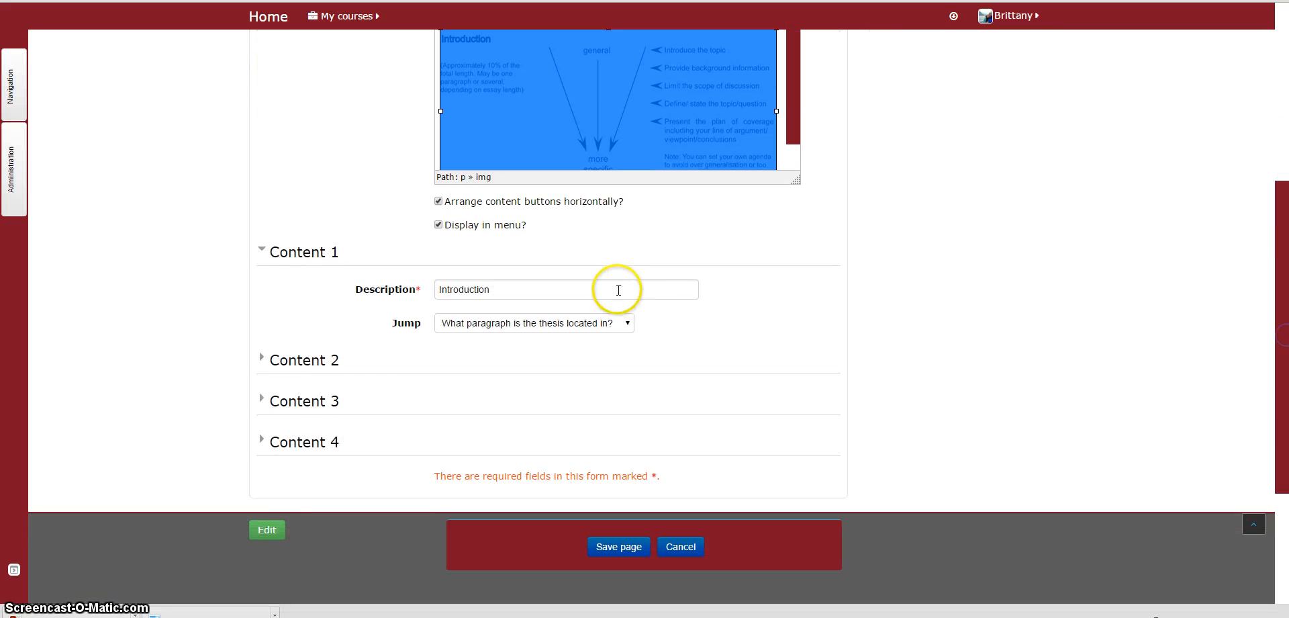
left_click(298, 361)
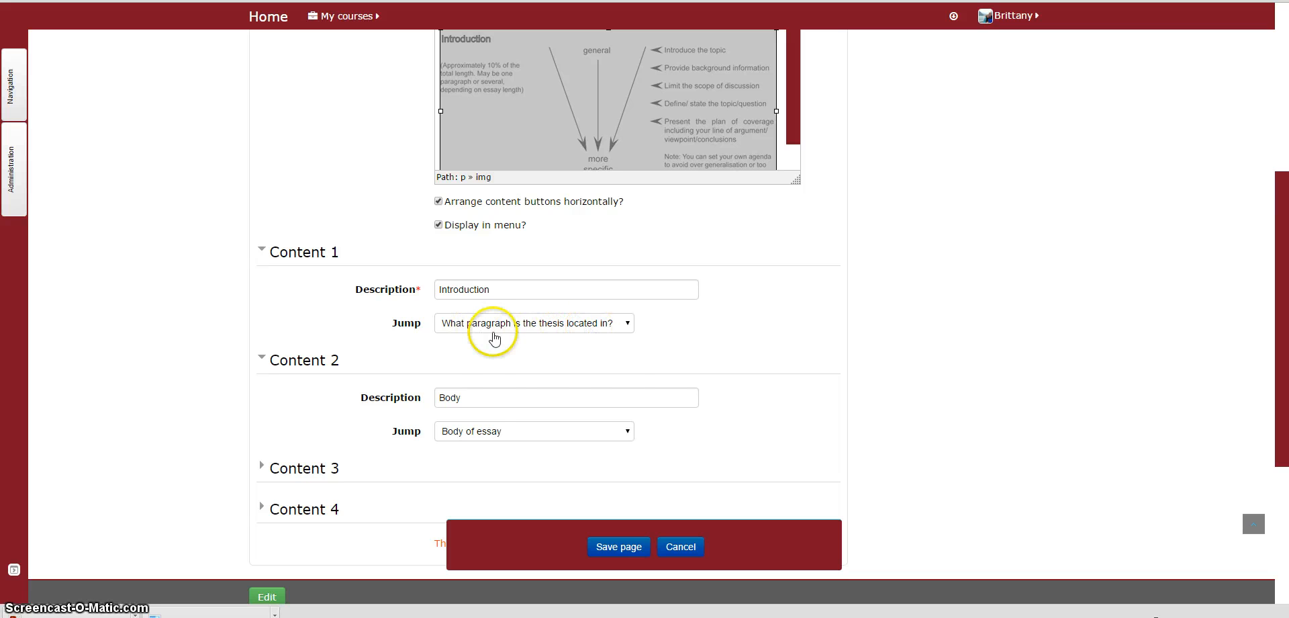
left_click(494, 331)
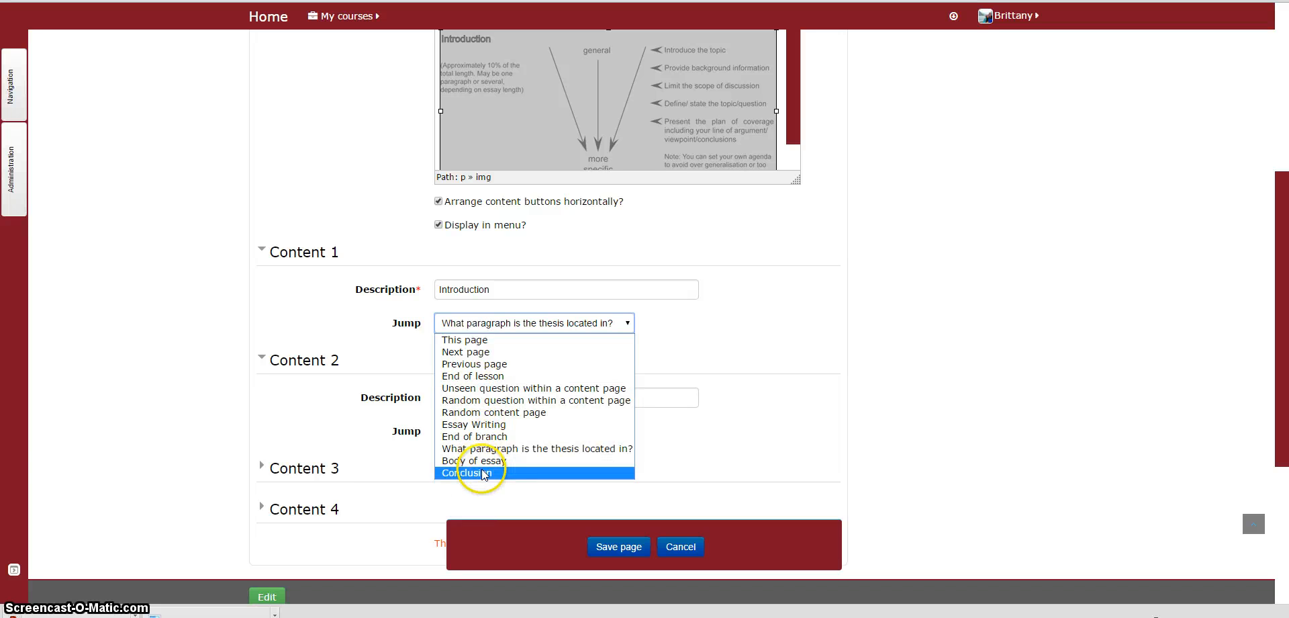
left_click(732, 386)
left_click(558, 398)
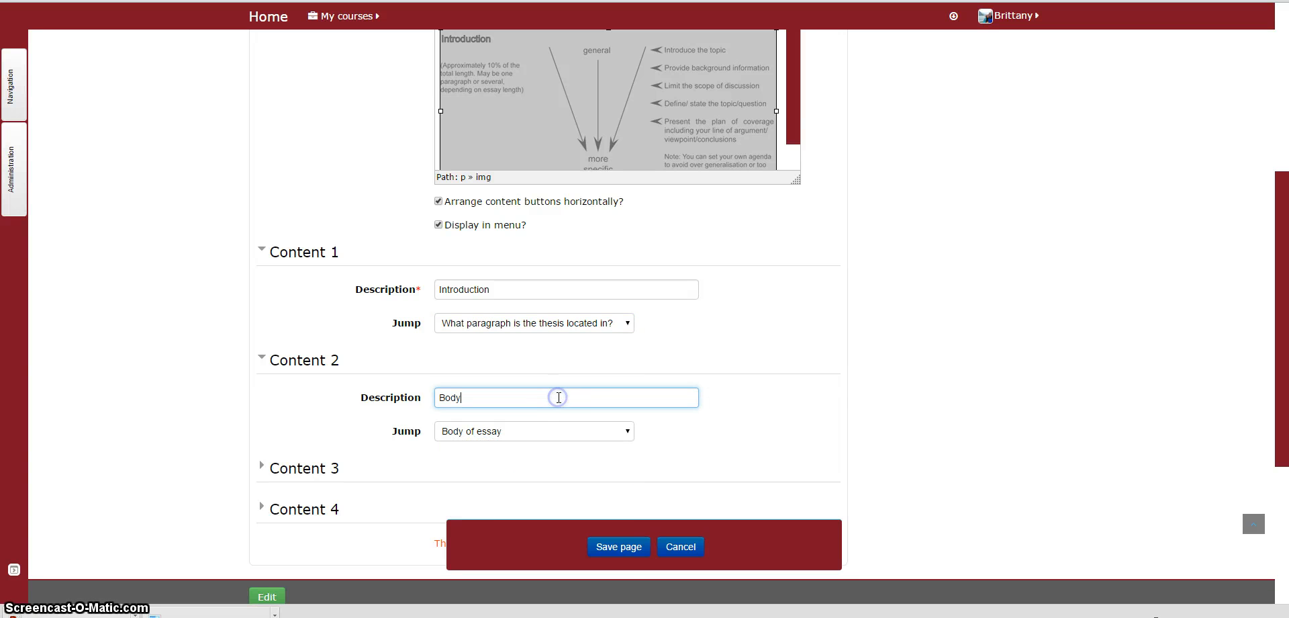
left_click(518, 433)
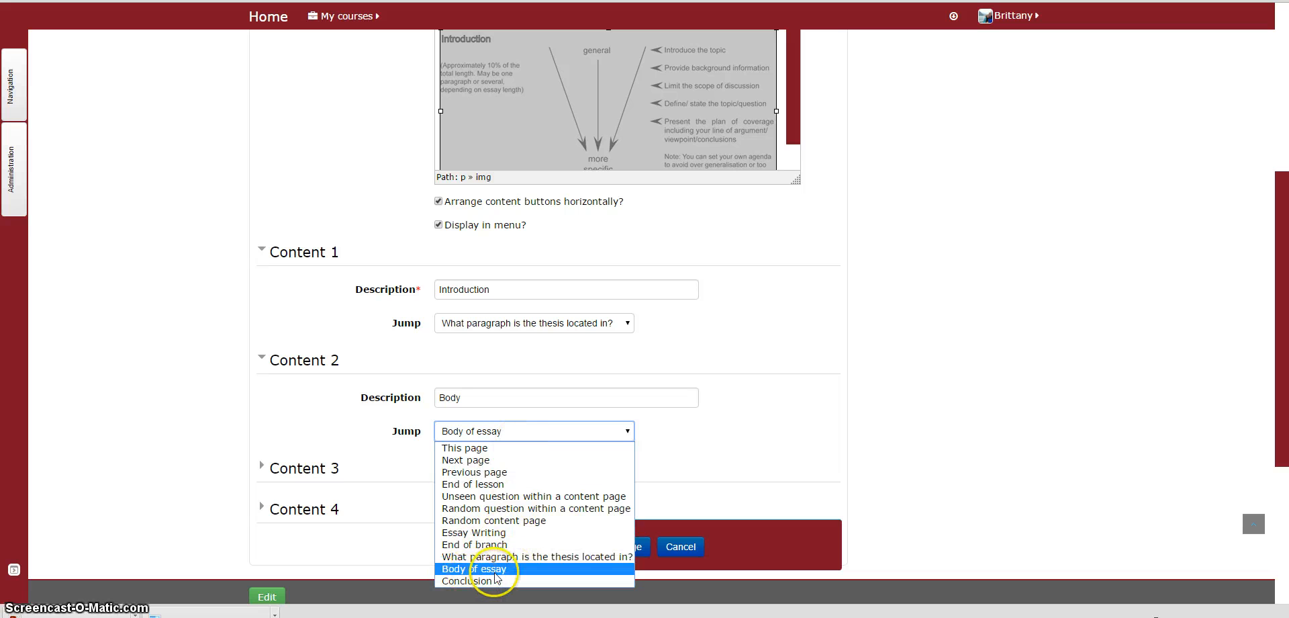
left_click(749, 475)
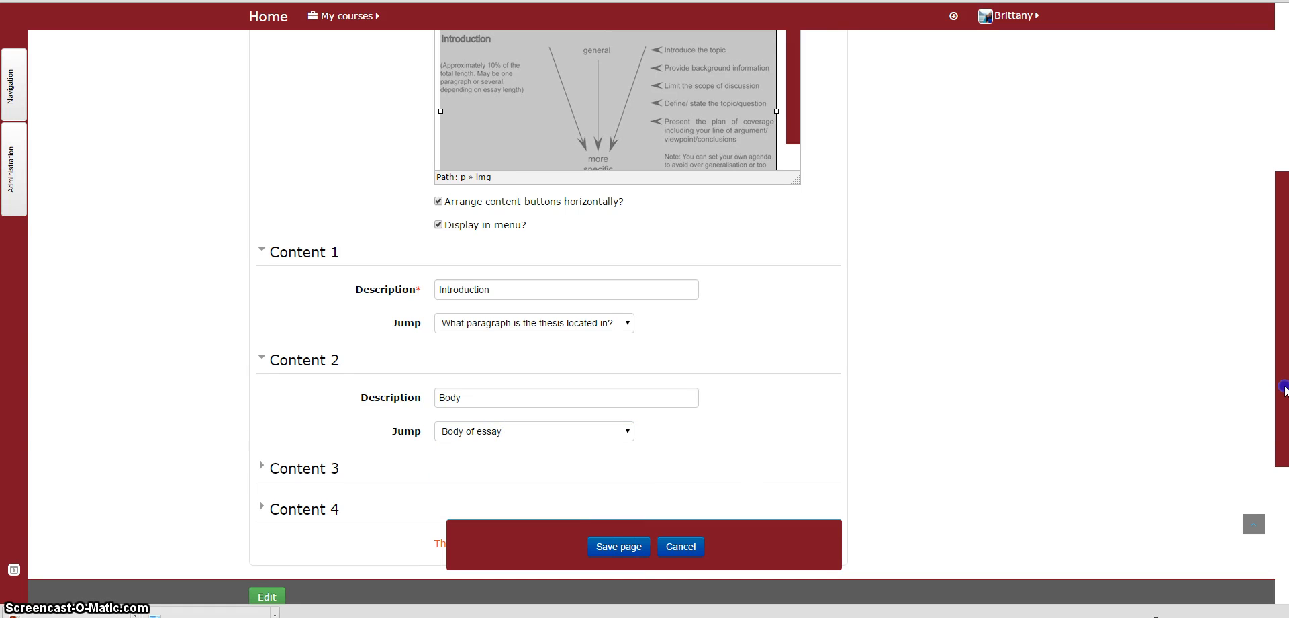
left_click_drag(1277, 373, 1279, 462)
left_click(300, 291)
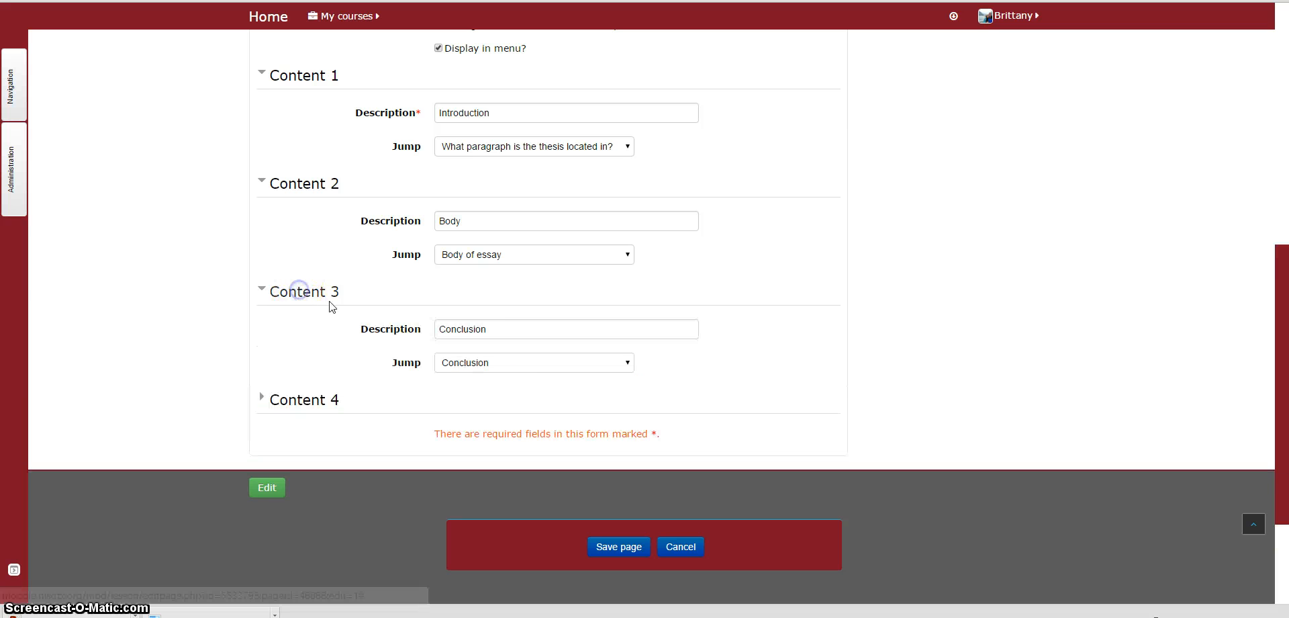
left_click(504, 366)
left_click(490, 512)
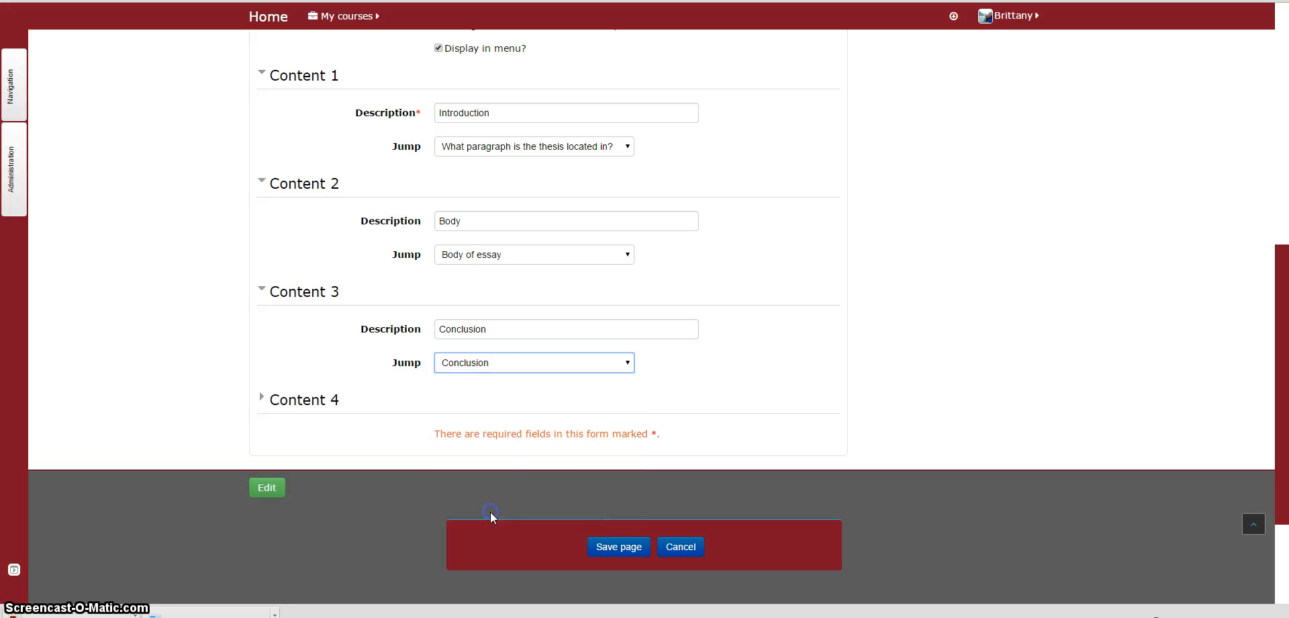
- Save the content page, then review the contents and jumps of all pages in the expanded Essay Writing lesson
left_click(617, 545)
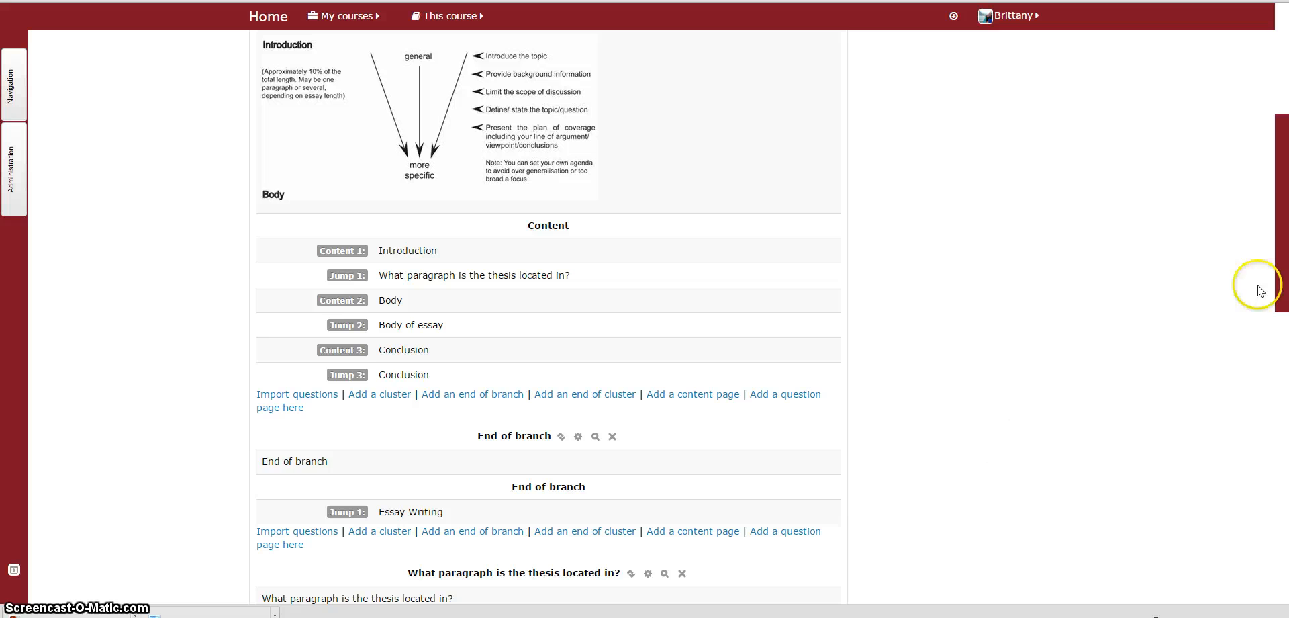
left_click_drag(1284, 228, 1282, 184)
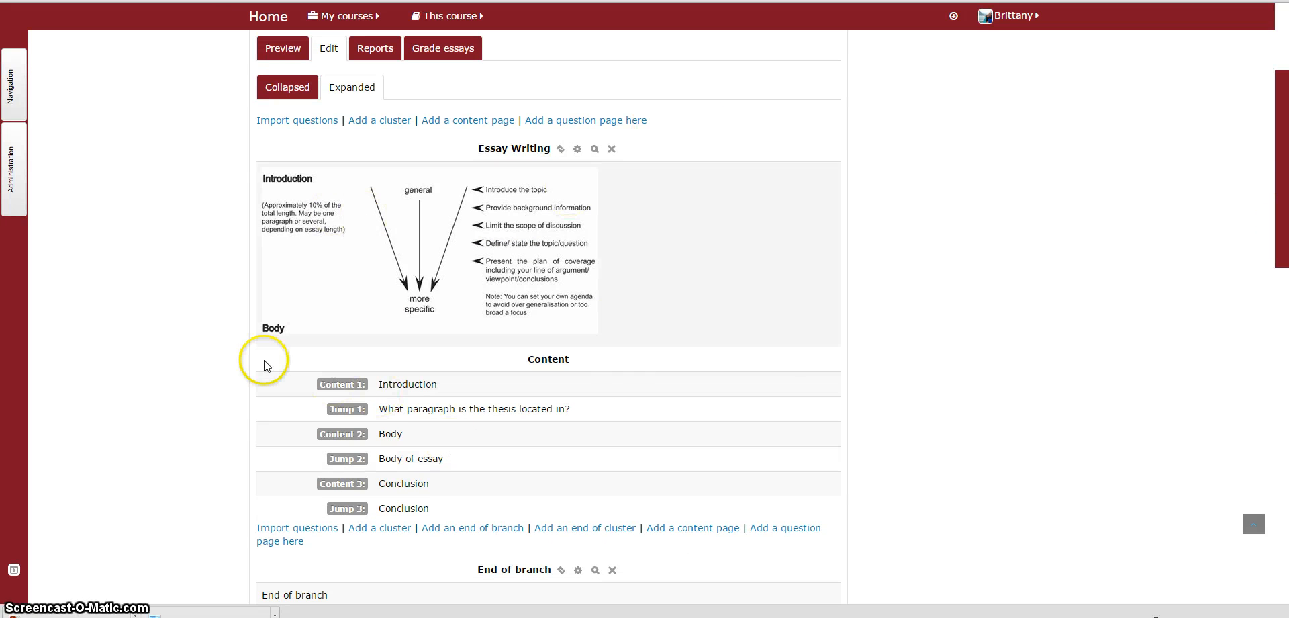
left_click_drag(1284, 133, 1284, 266)
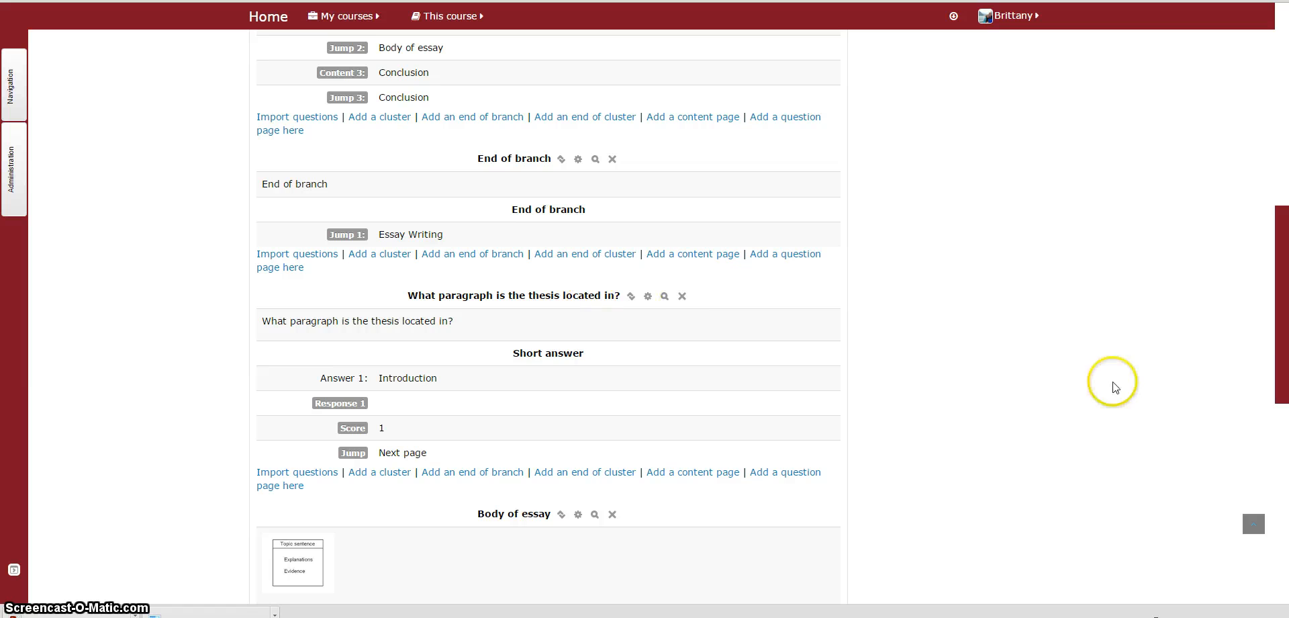
left_click_drag(1284, 329, 1286, 420)
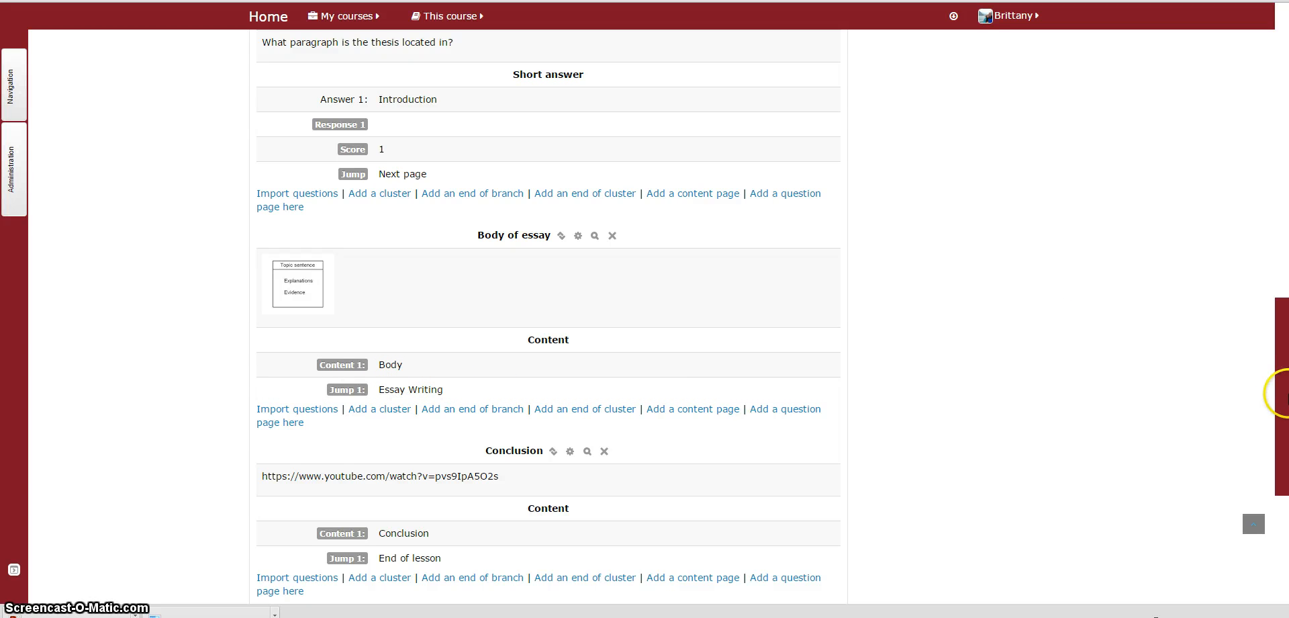
left_click_drag(1287, 405, 1286, 474)
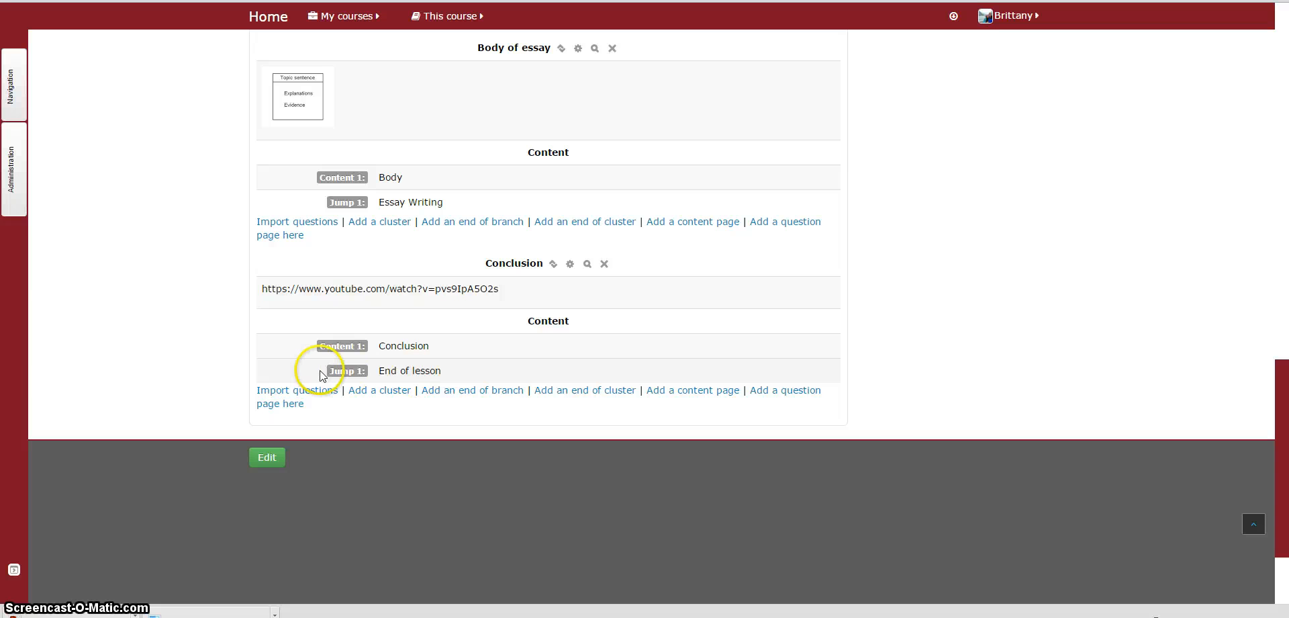
left_click(1275, 459)
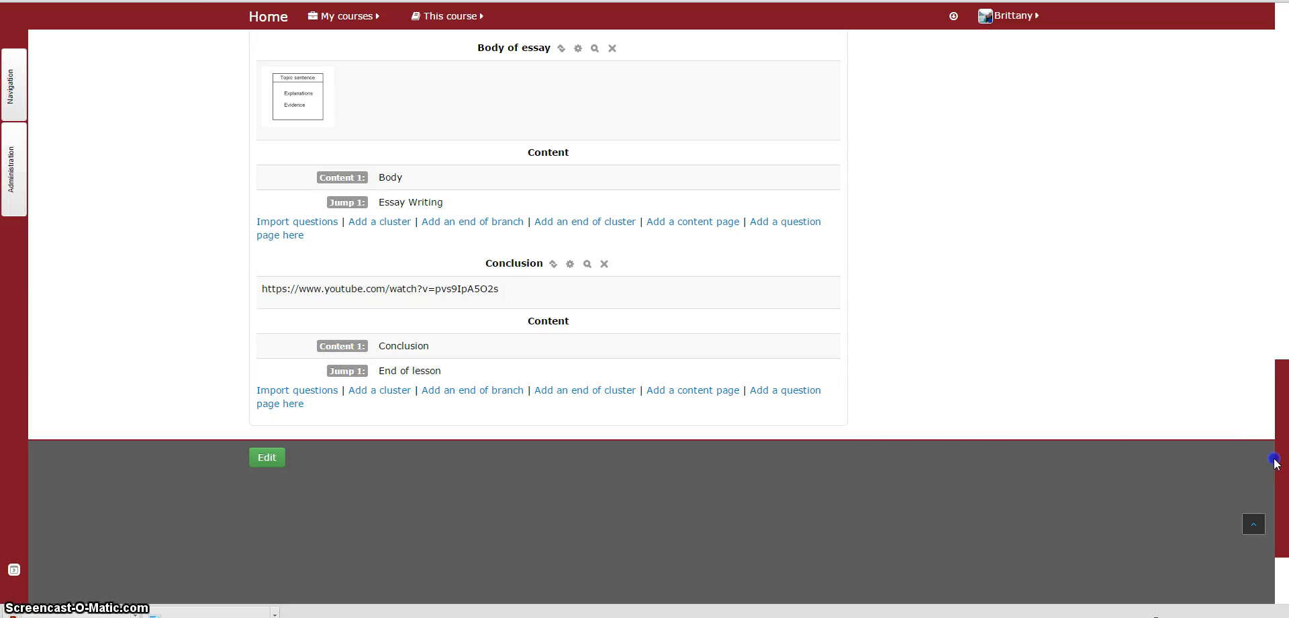
- Preview the lesson, follow the Introduction branch and submit "introduction" as the answer to the thesis question
left_click_drag(1281, 462, 1272, 123)
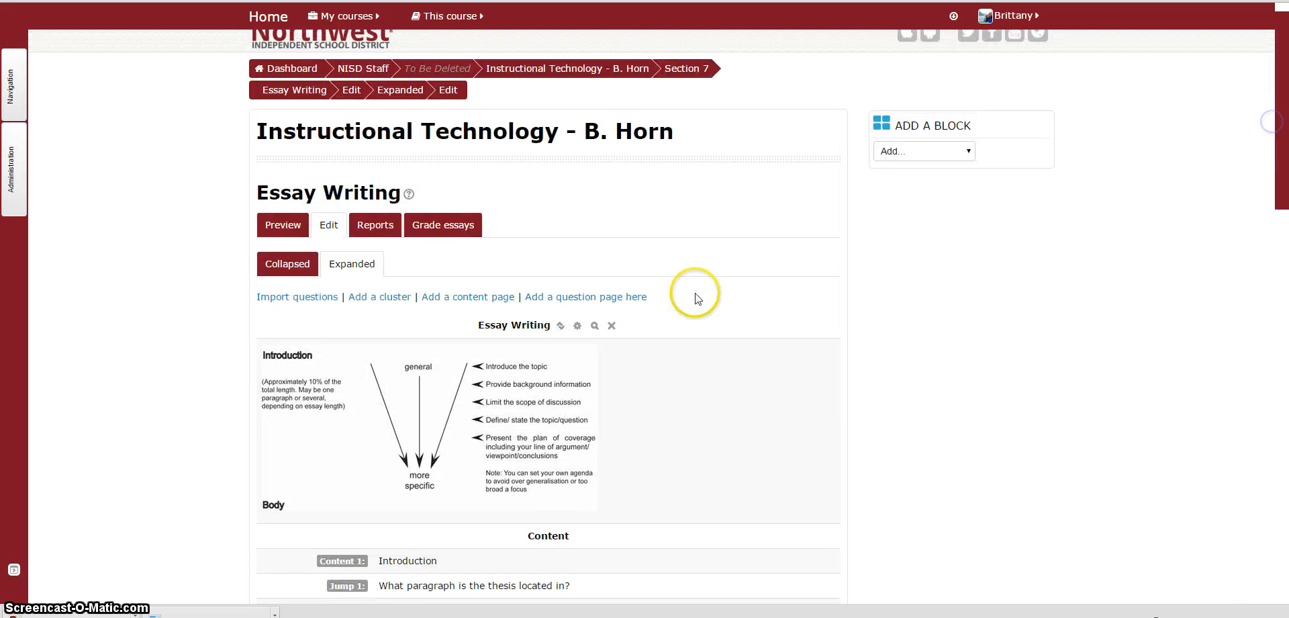
left_click(281, 240)
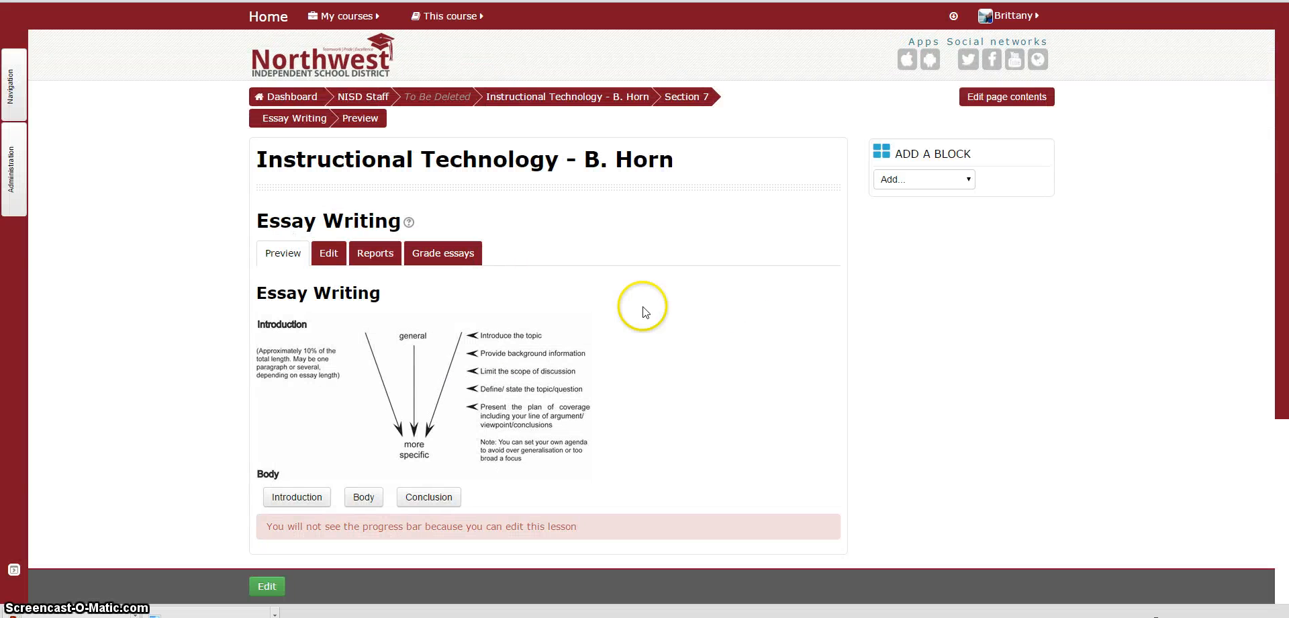
scroll(665, 158, "down", 2)
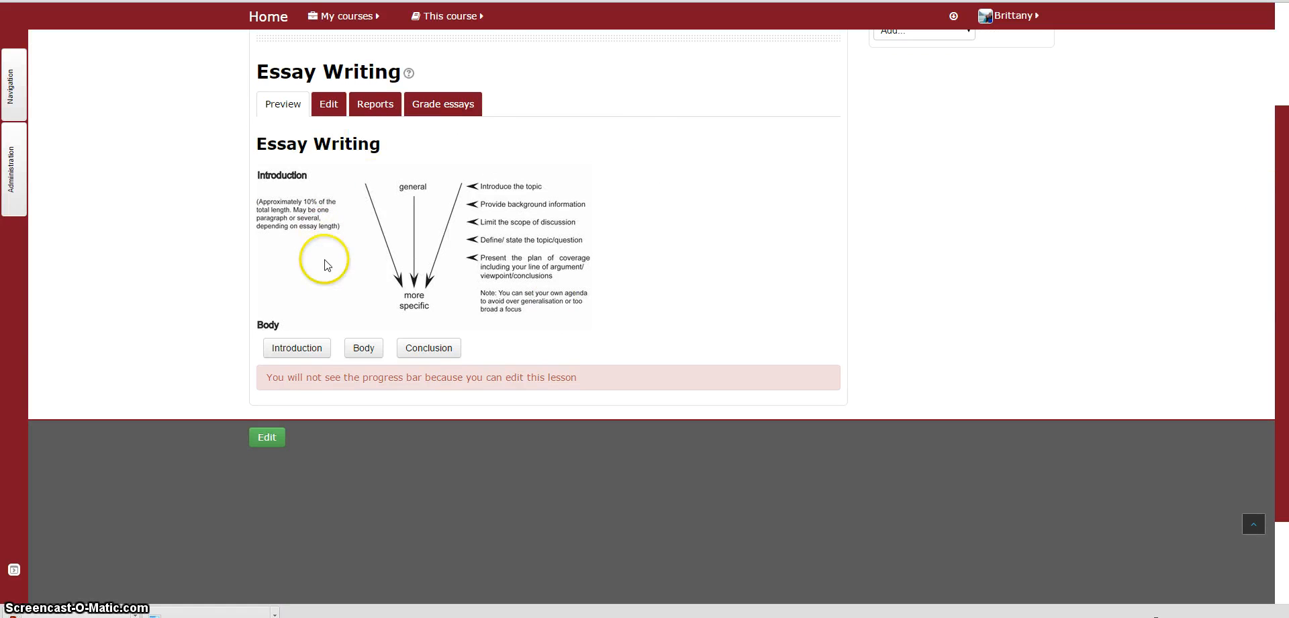
left_click(303, 350)
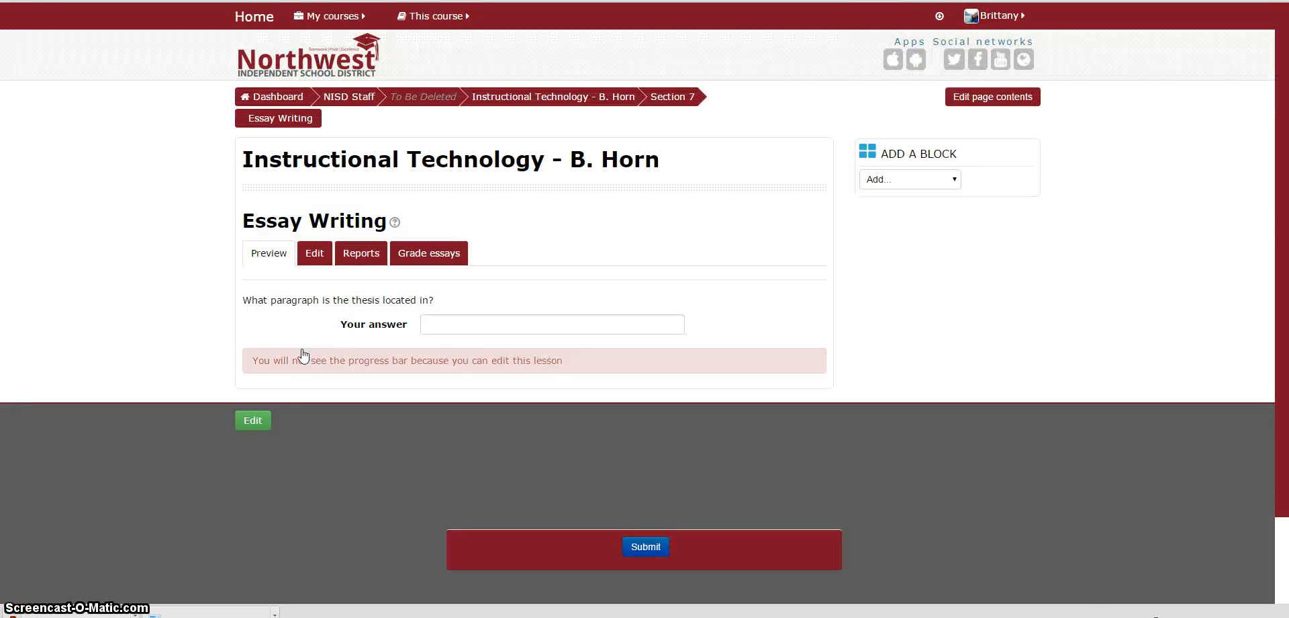
left_click(500, 327)
type("introduction")
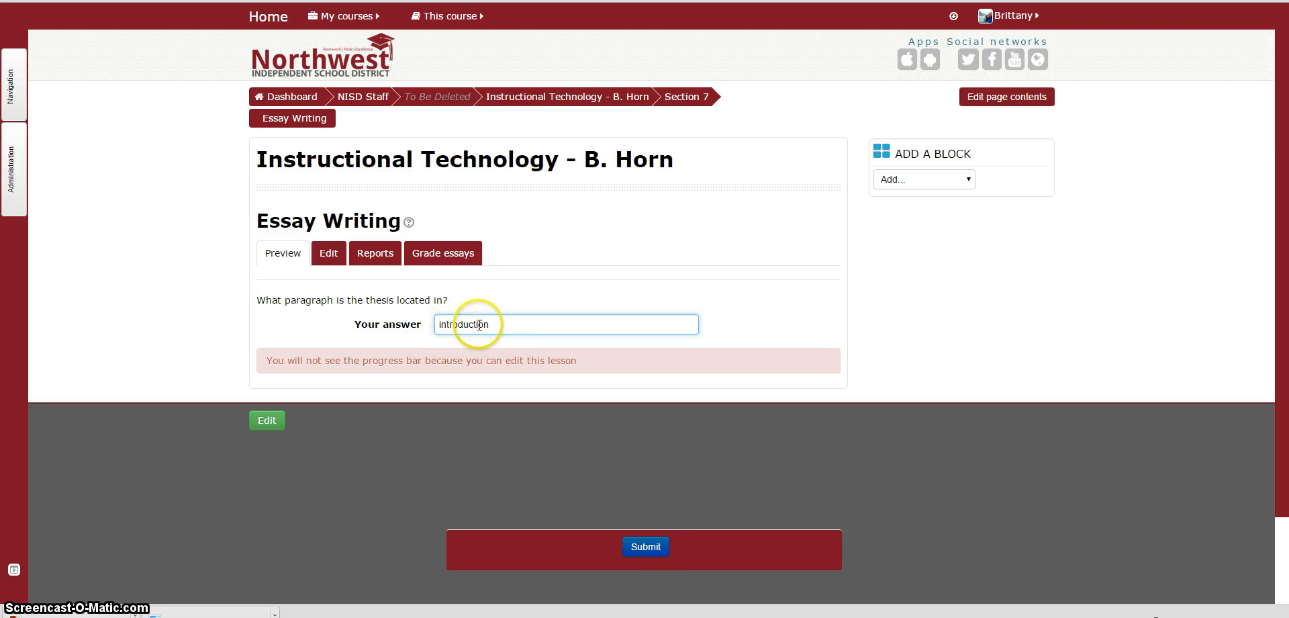
left_click(651, 549)
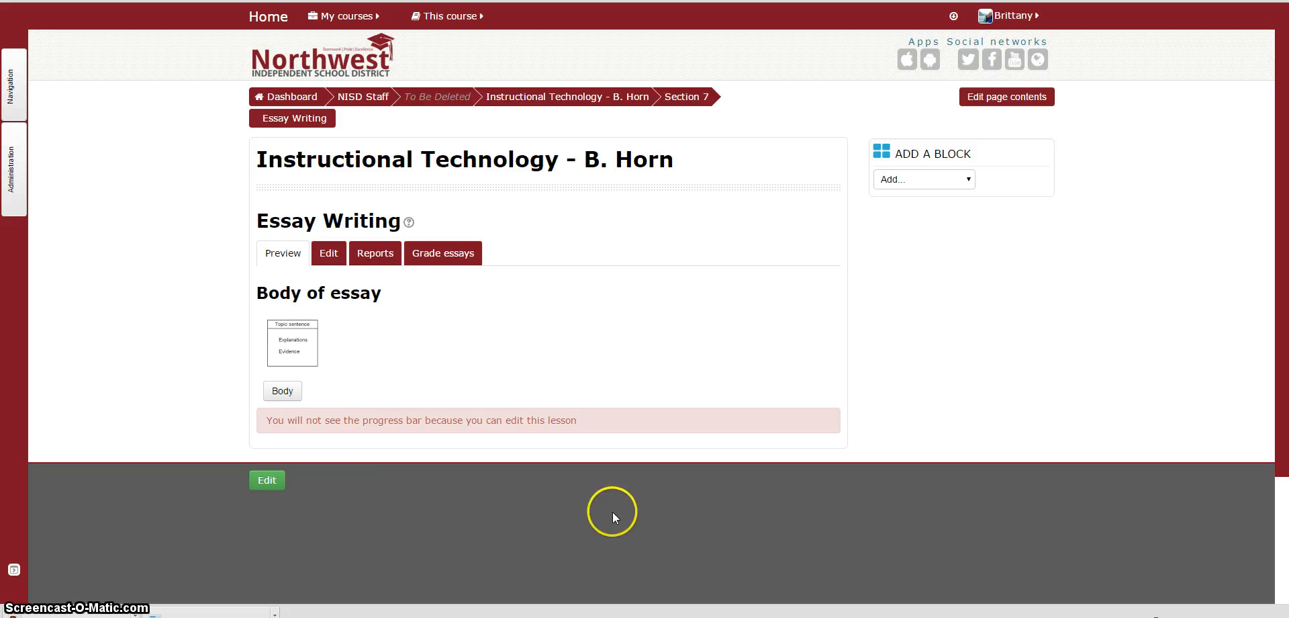
- Return from the Body of essay page to the main page and follow the Conclusion branch to the end of the lesson
left_click(283, 392)
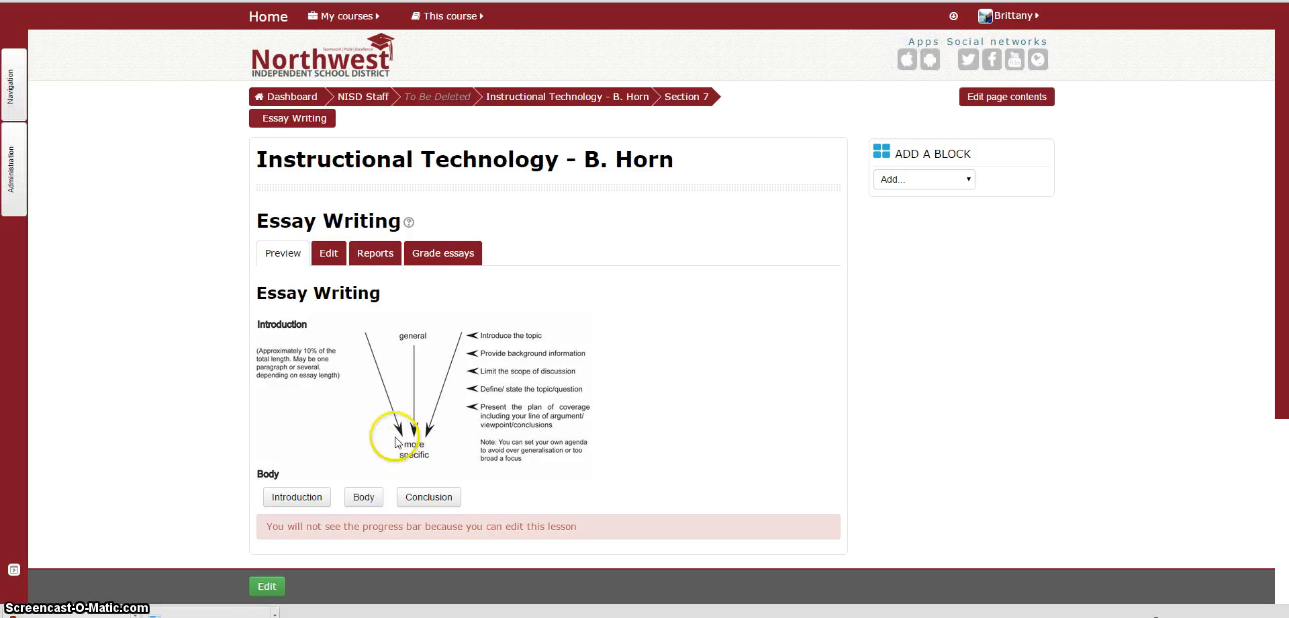
left_click(430, 507)
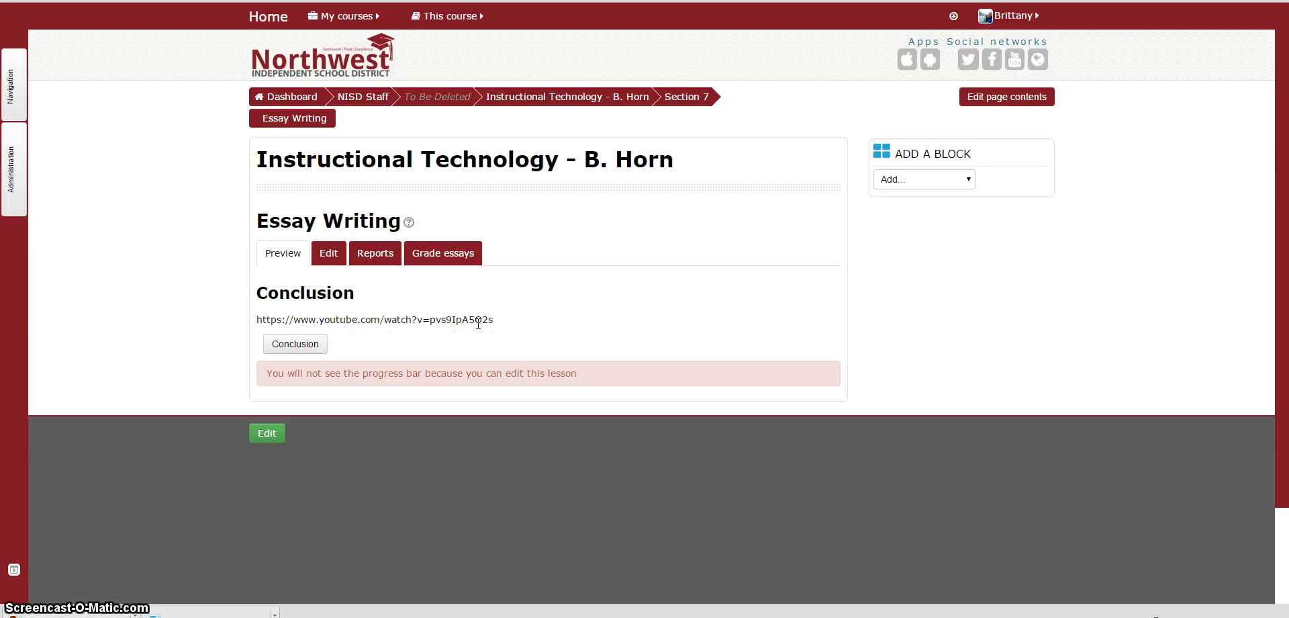
left_click(297, 345)
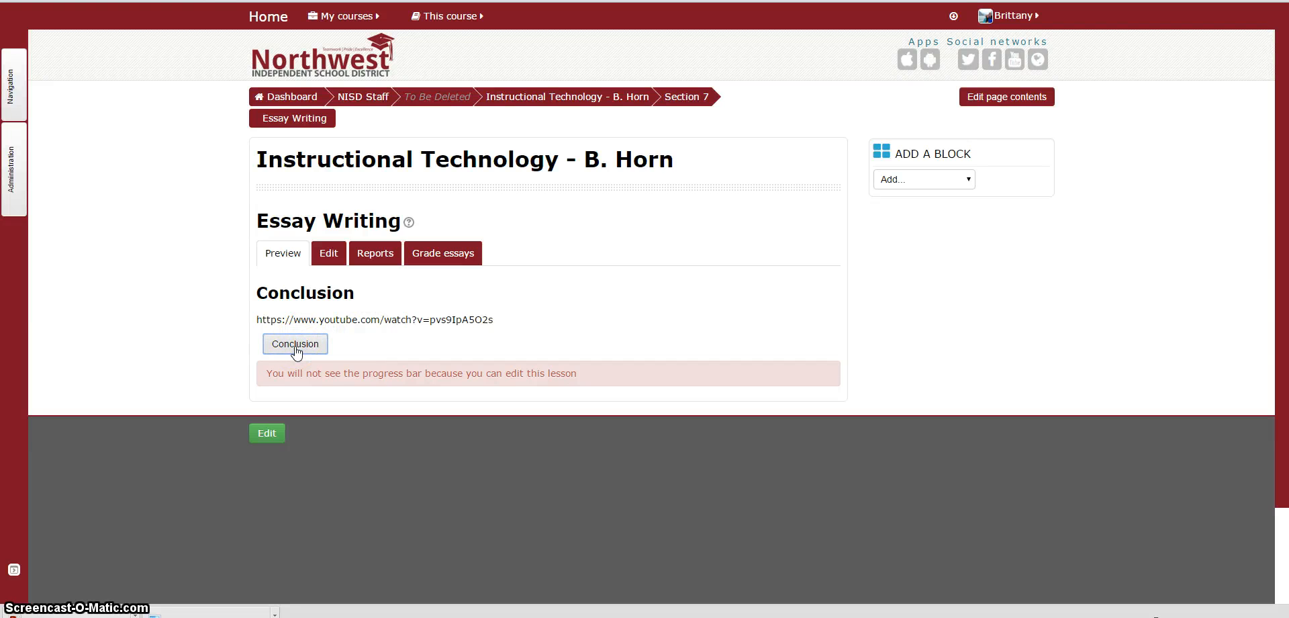
left_click(465, 475)
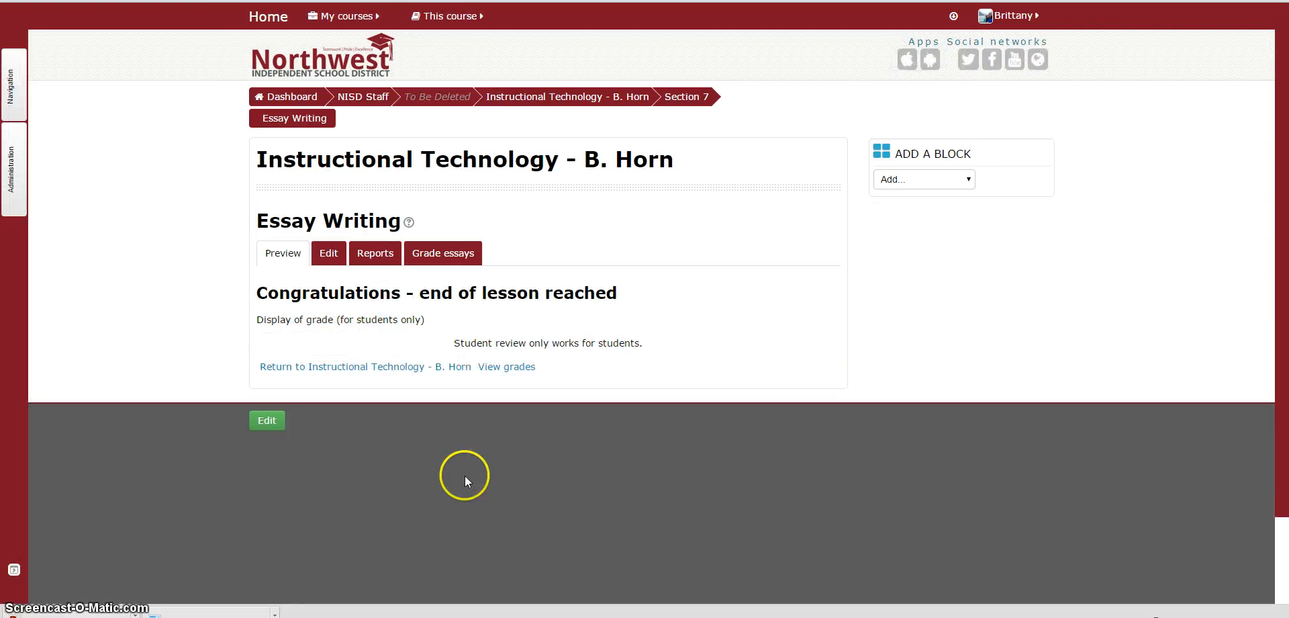